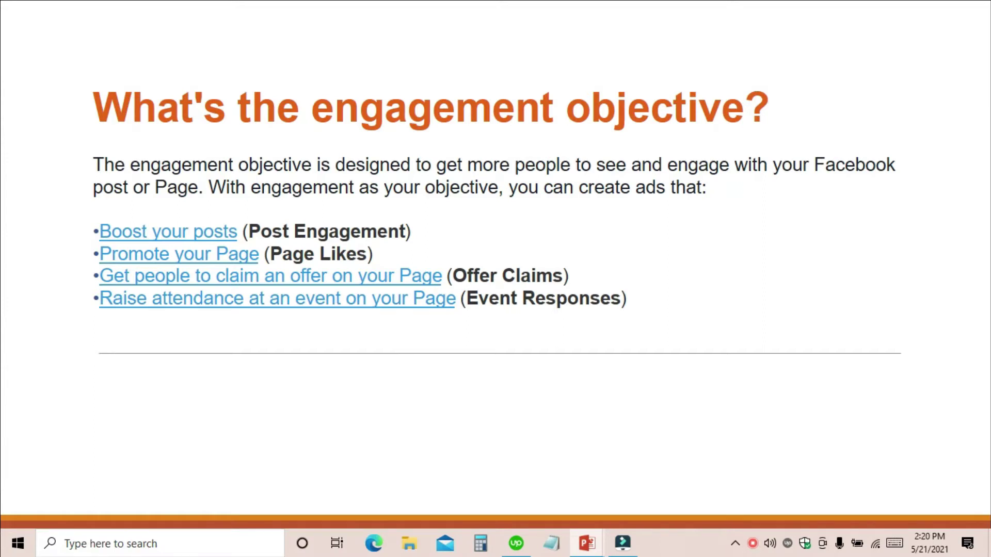
key("Right")
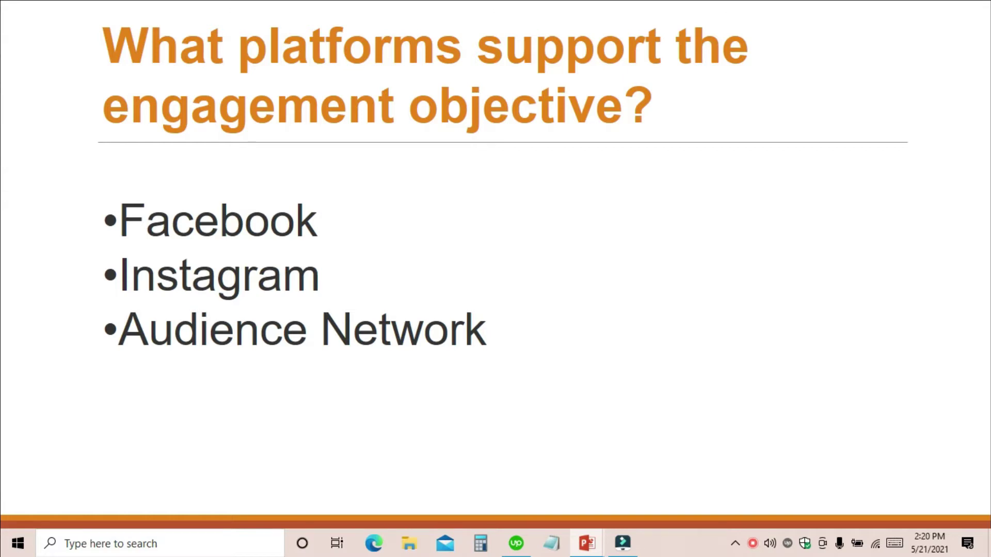
key("Right")
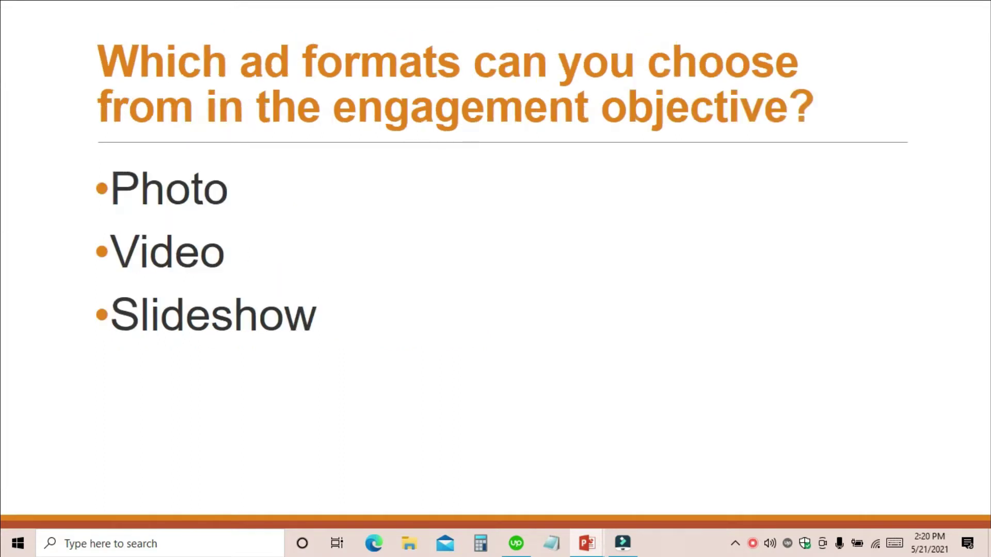
key("Right")
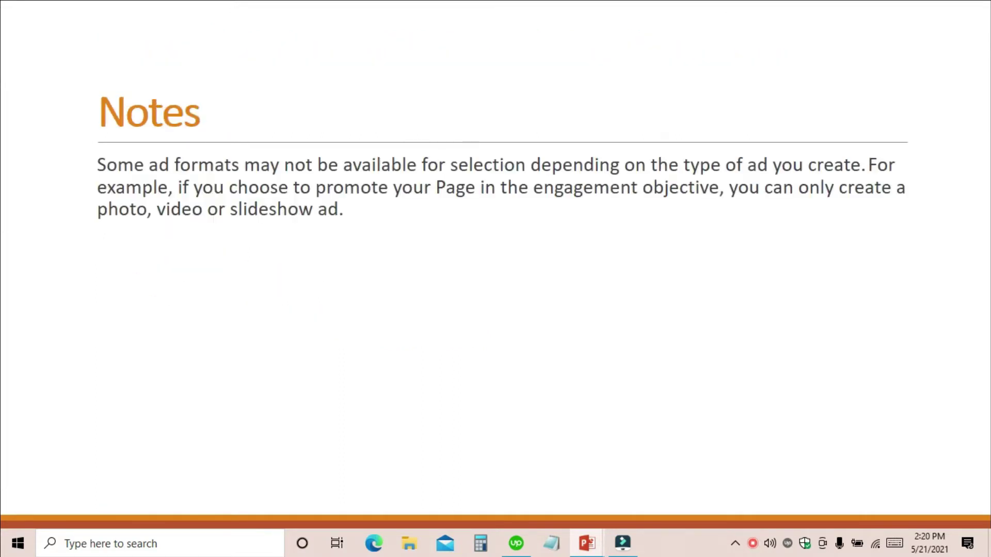
key("Left")
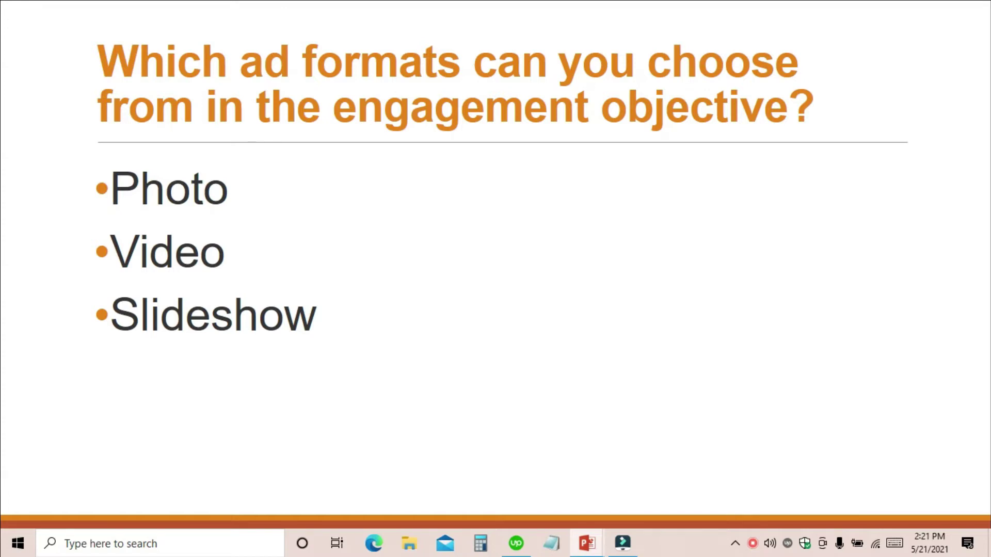
key("Right")
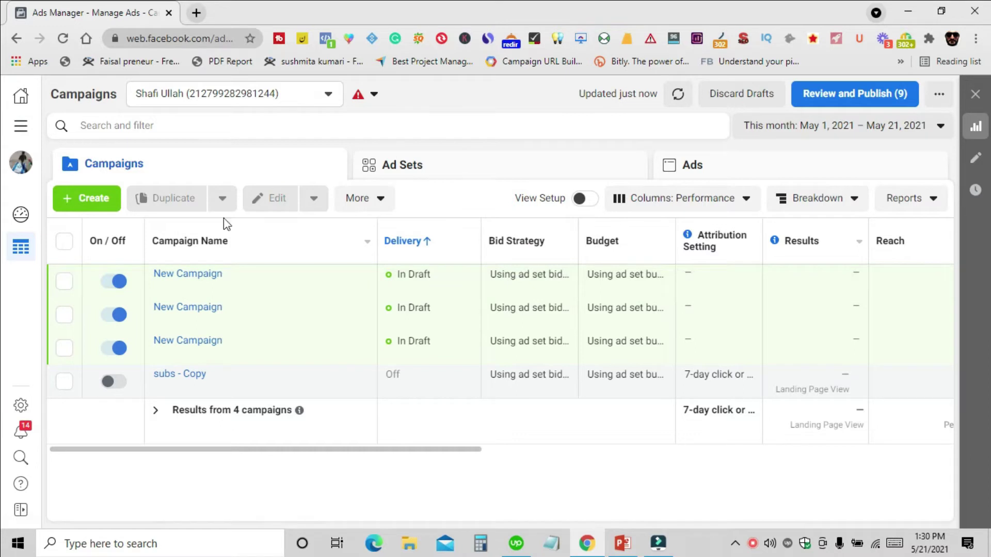
- Start a new campaign with the Engagement objective and set its engagement type to Page likes
left_click(97, 201)
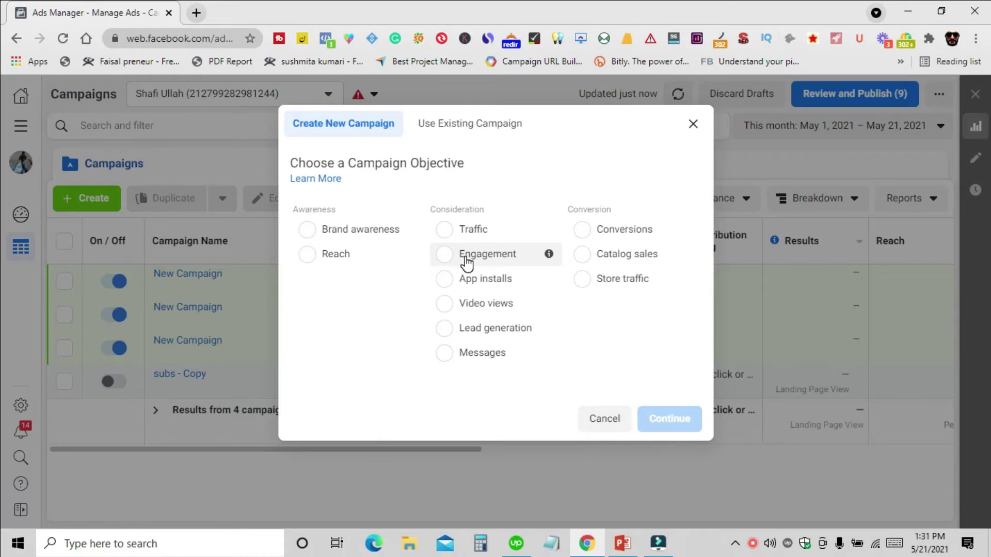
left_click(441, 254)
scroll(456, 260, "down", 1)
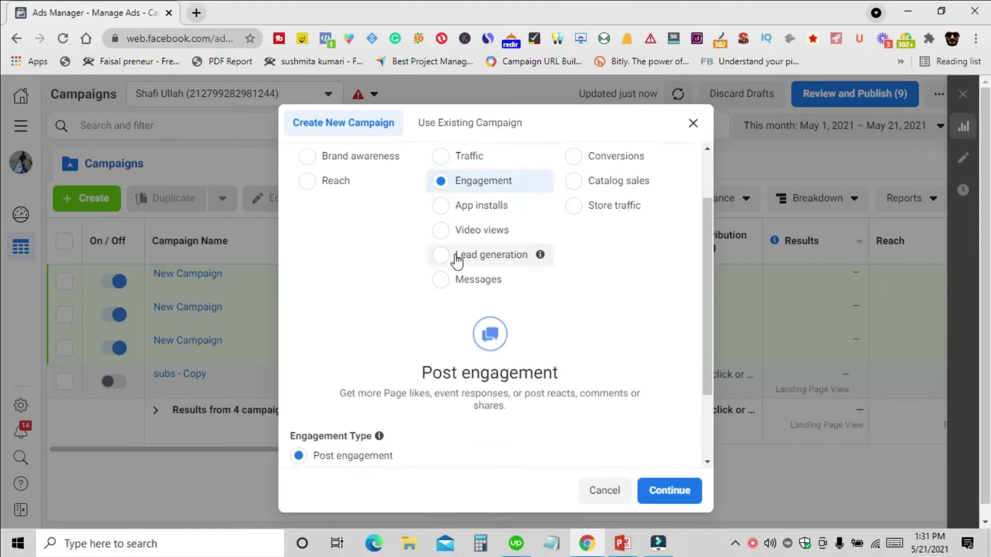
scroll(456, 260, "down", 3)
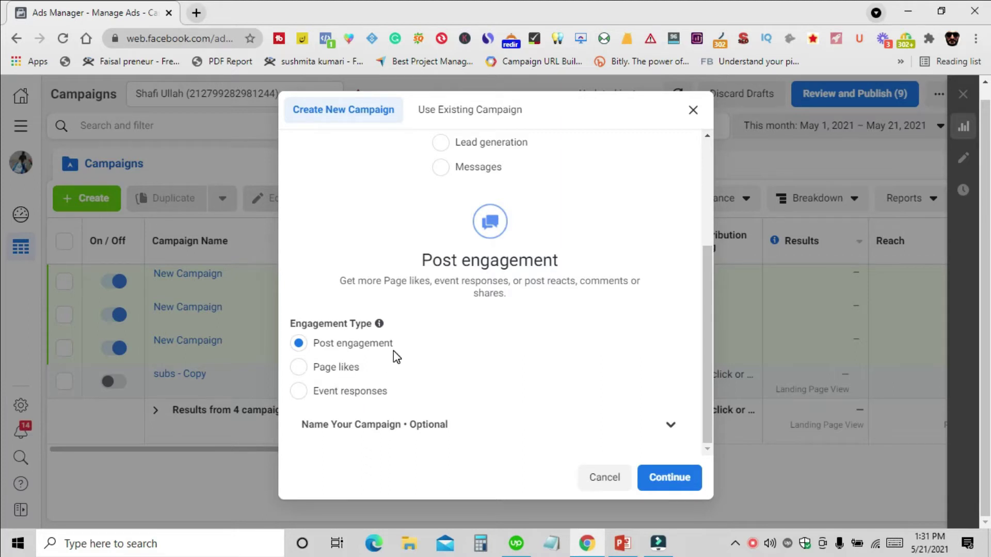
left_click(299, 370)
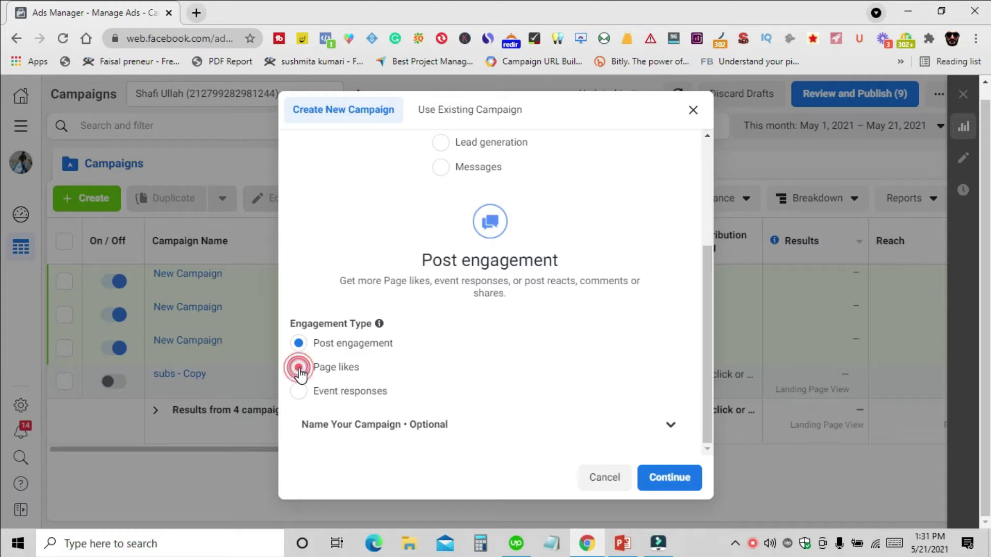
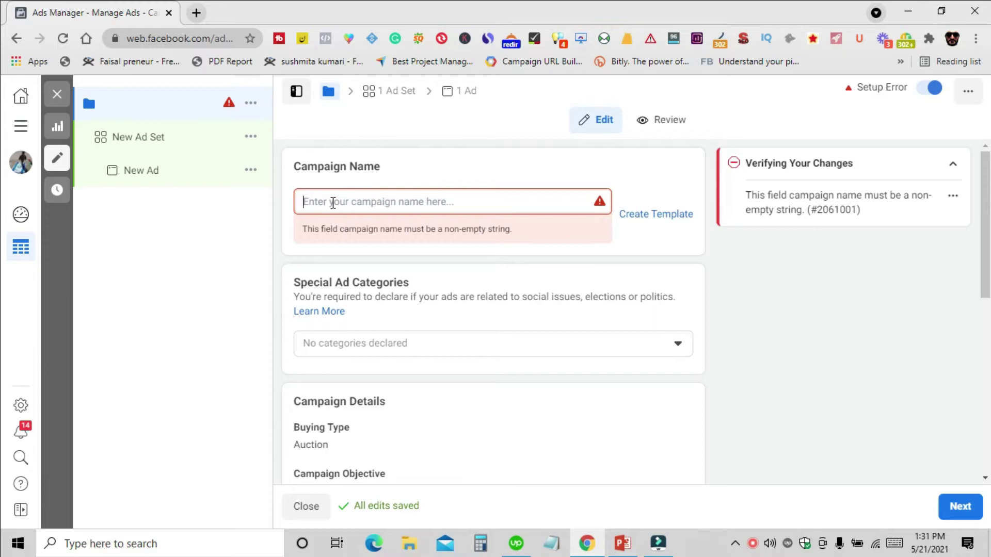
- Name the campaign "Engagement (Page Likes)"
type("Eng")
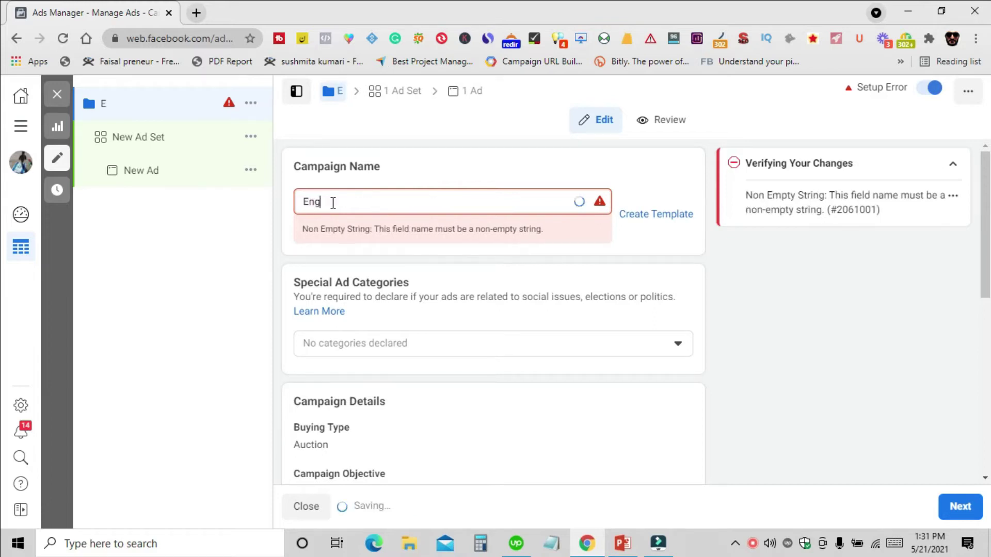
type("agement (Page Likes)")
left_click(400, 217)
- Examine the campaign's special ad categories, details with the additional options expanded, A/B test and budget optimization settings
scroll(421, 210, "down", 2)
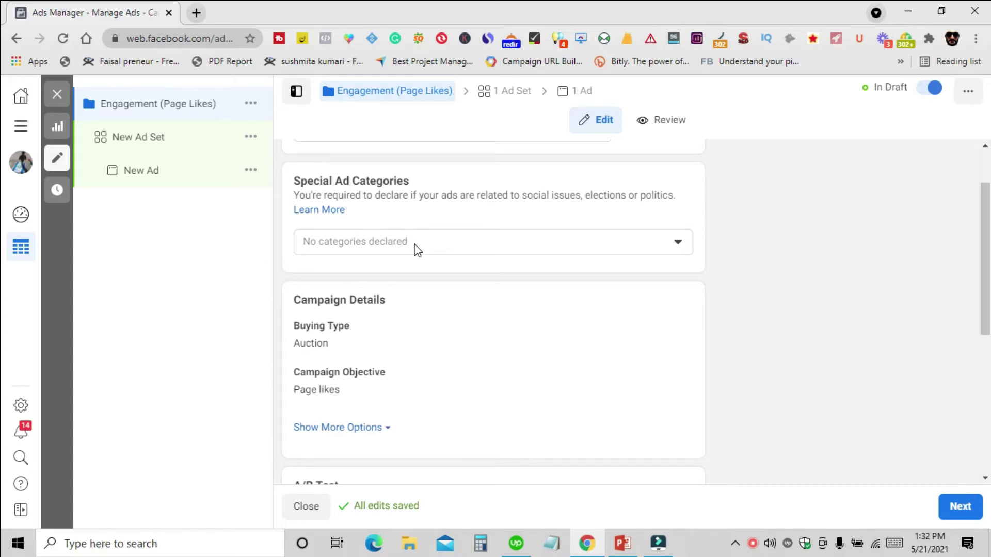
scroll(416, 250, "down", 2)
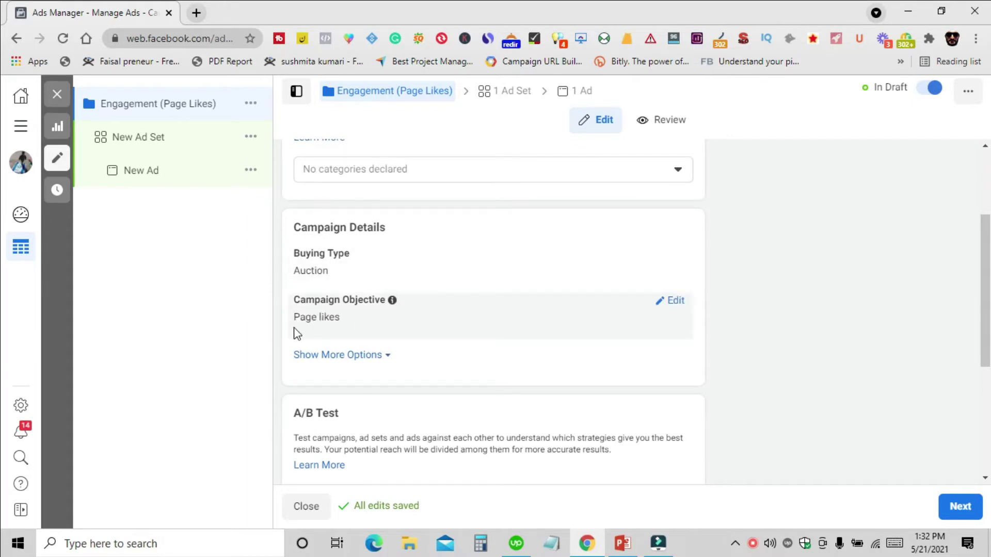
scroll(332, 327, "down", 1)
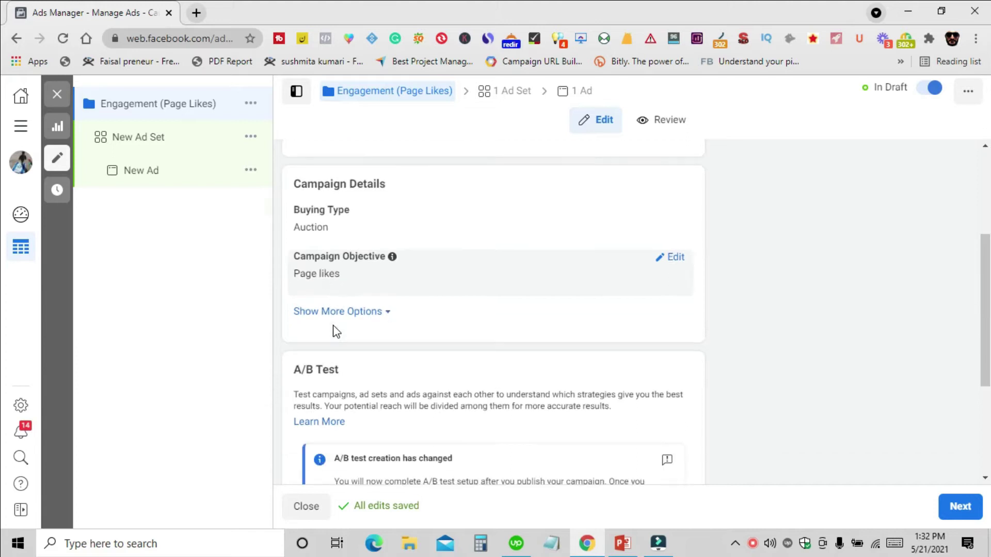
left_click(347, 288)
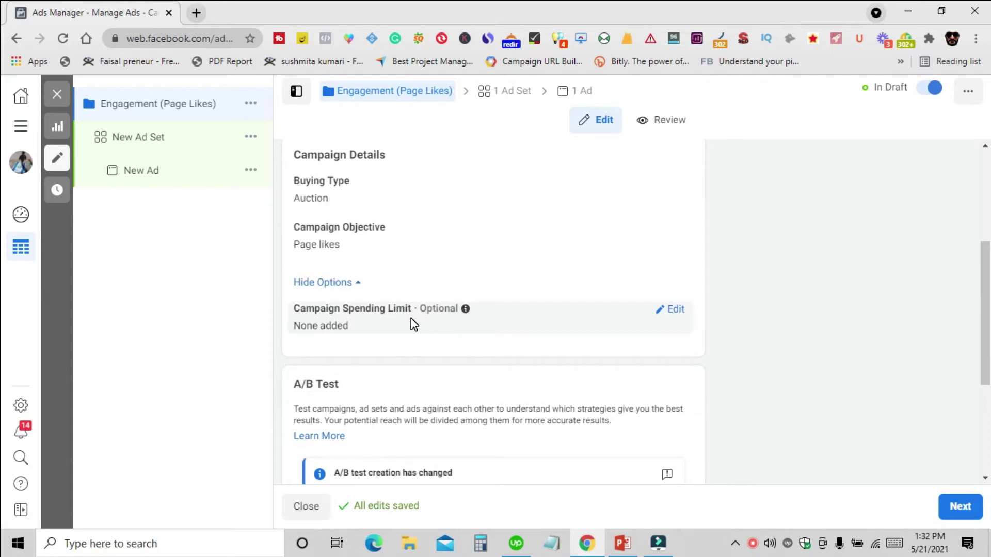
scroll(430, 304, "down", 1)
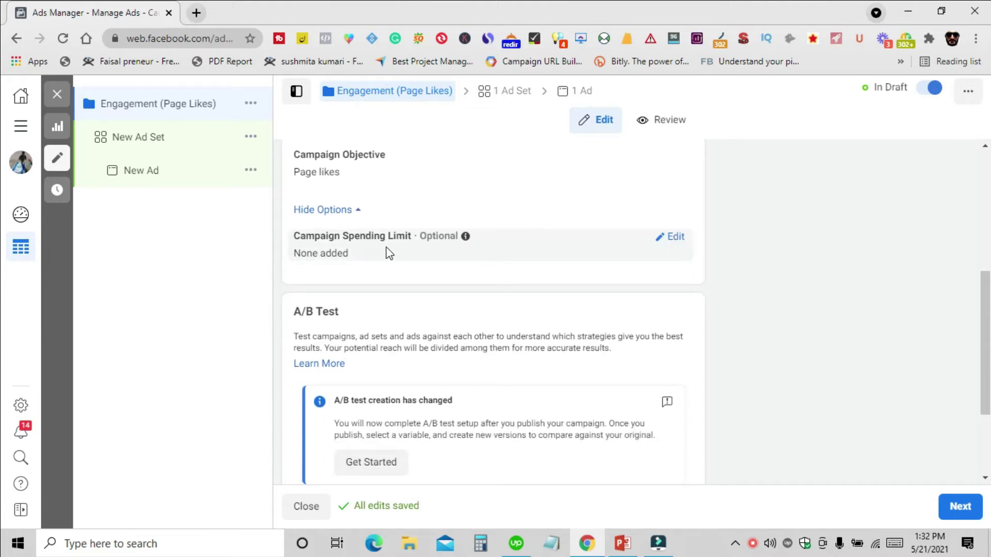
scroll(369, 273, "down", 1)
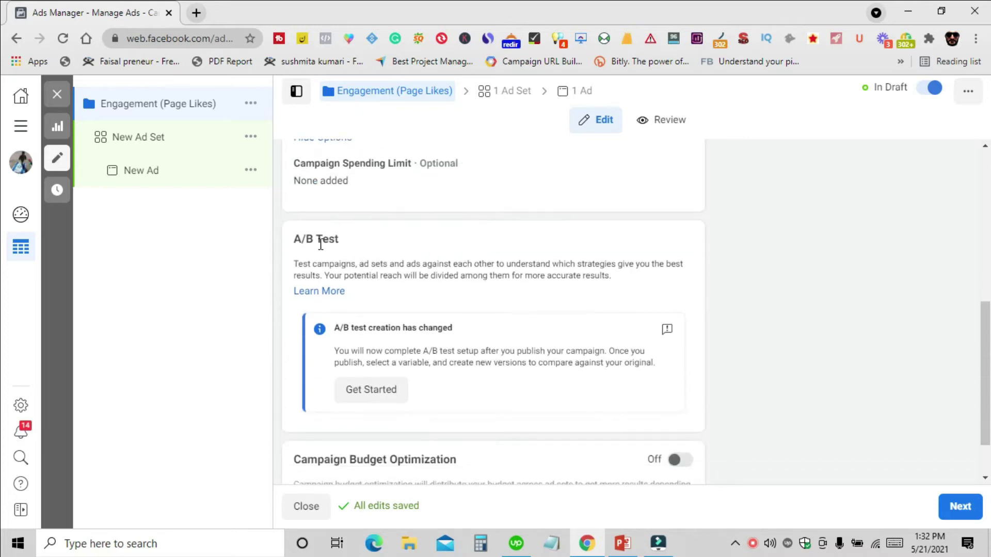
scroll(375, 256, "down", 1)
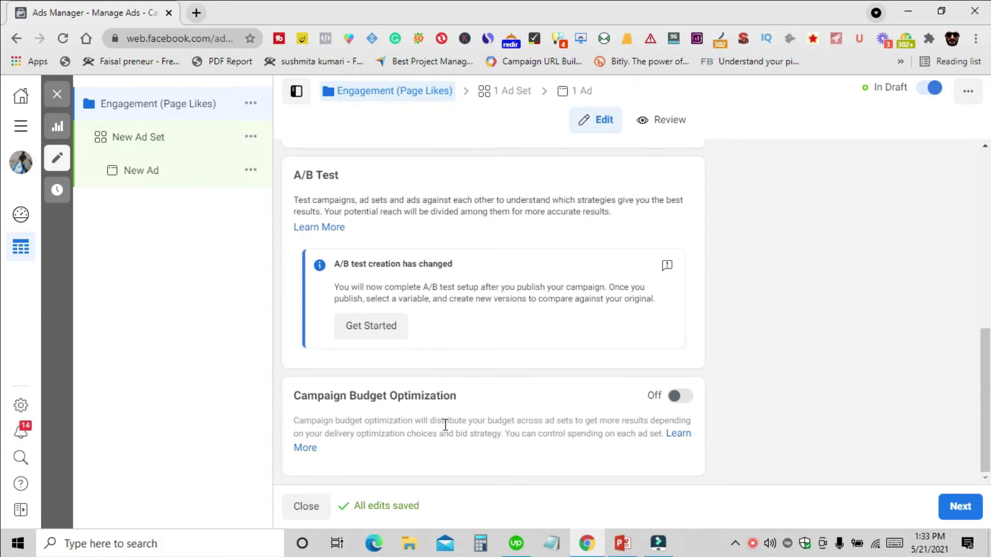
scroll(444, 425, "up", 4)
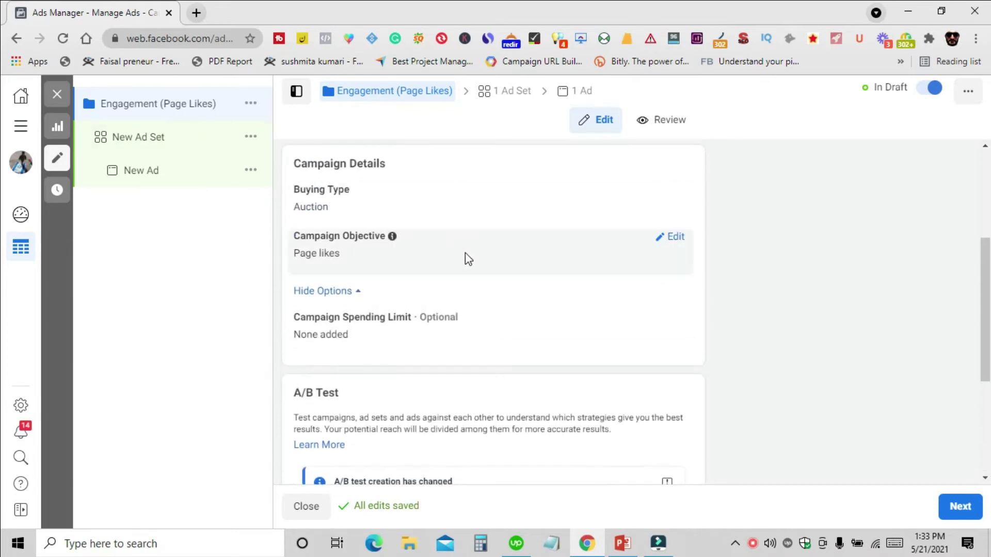
scroll(522, 320, "down", 4)
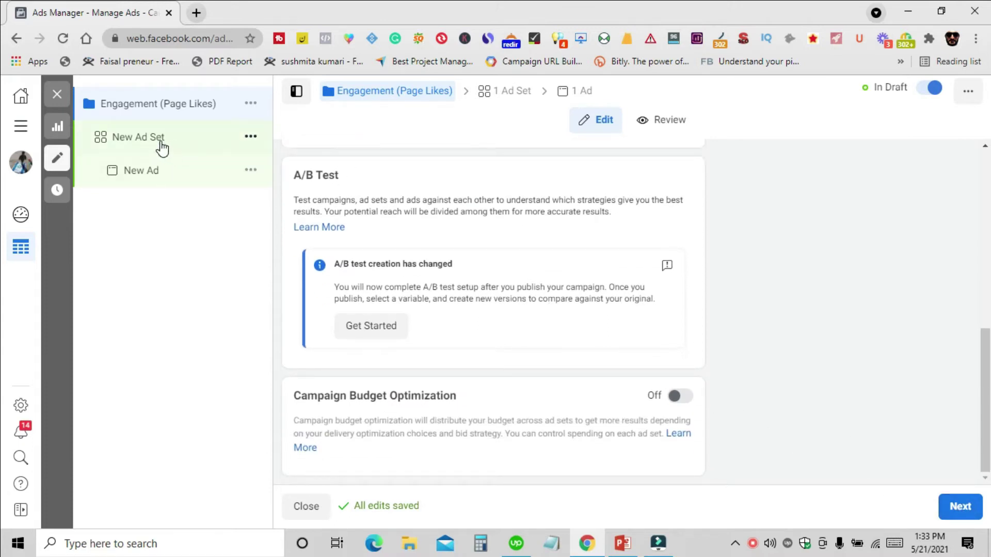
- Continue to the ad set level and look over its page, budget, schedule, audience and connections settings
left_click(972, 508)
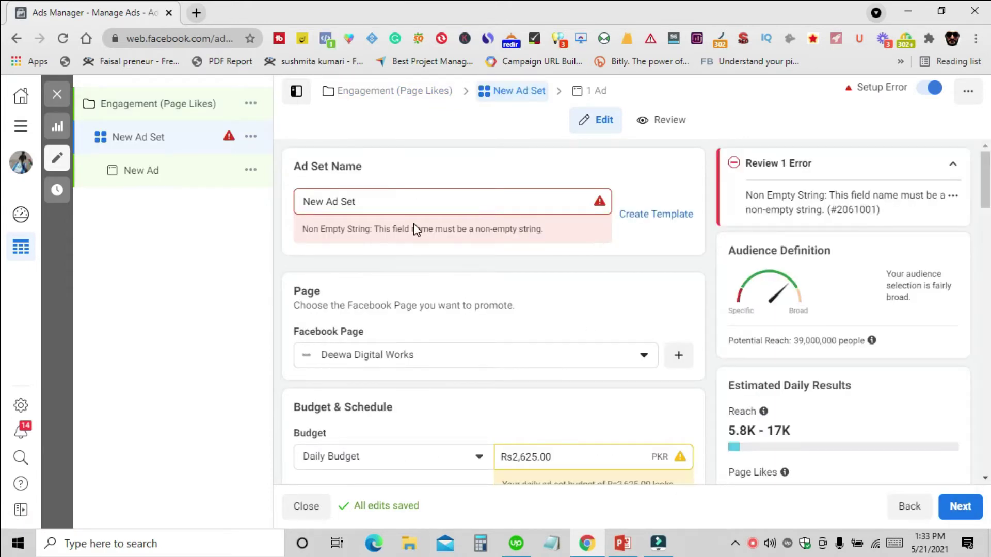
scroll(419, 206, "down", 2)
scroll(415, 207, "up", 2)
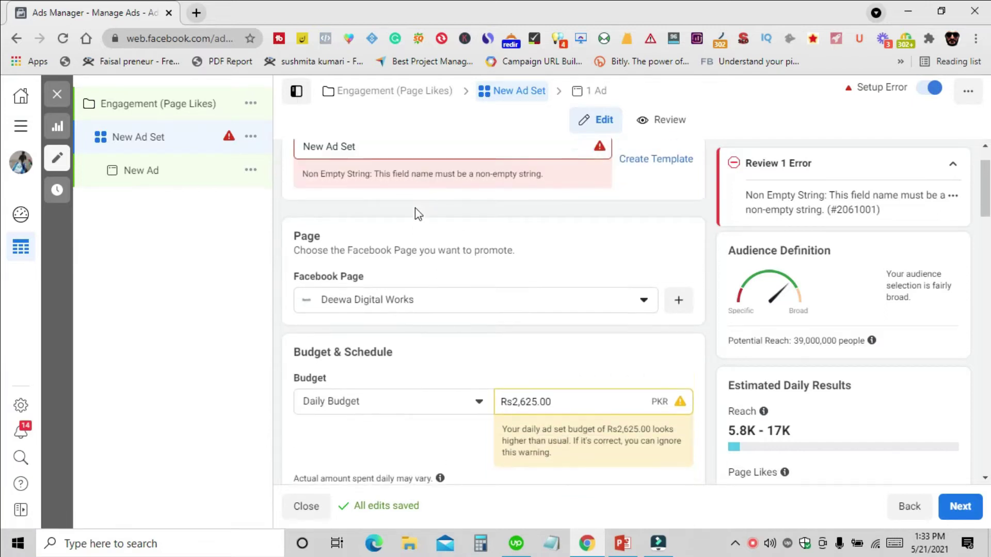
scroll(415, 207, "down", 3)
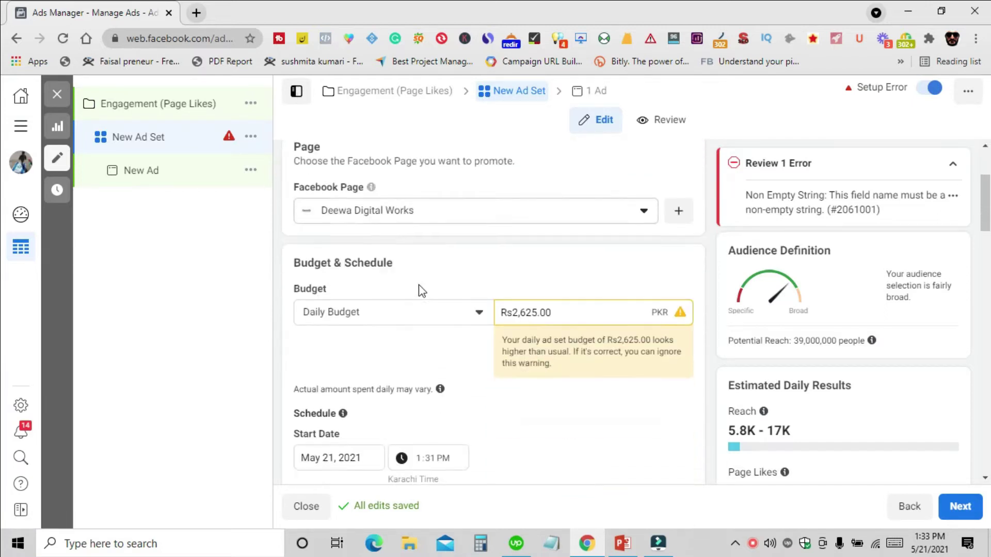
scroll(426, 297, "down", 7)
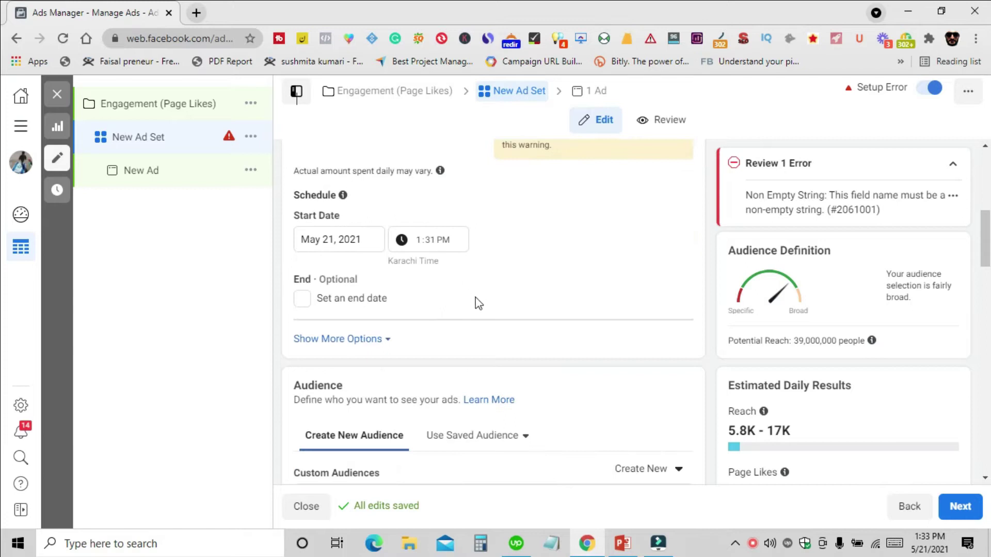
scroll(391, 308, "down", 8)
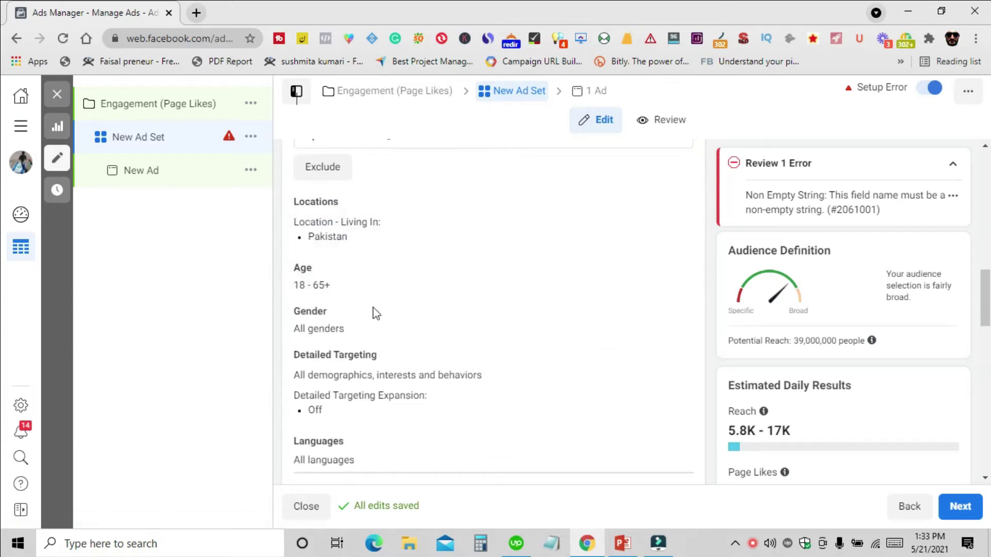
scroll(415, 306, "down", 3)
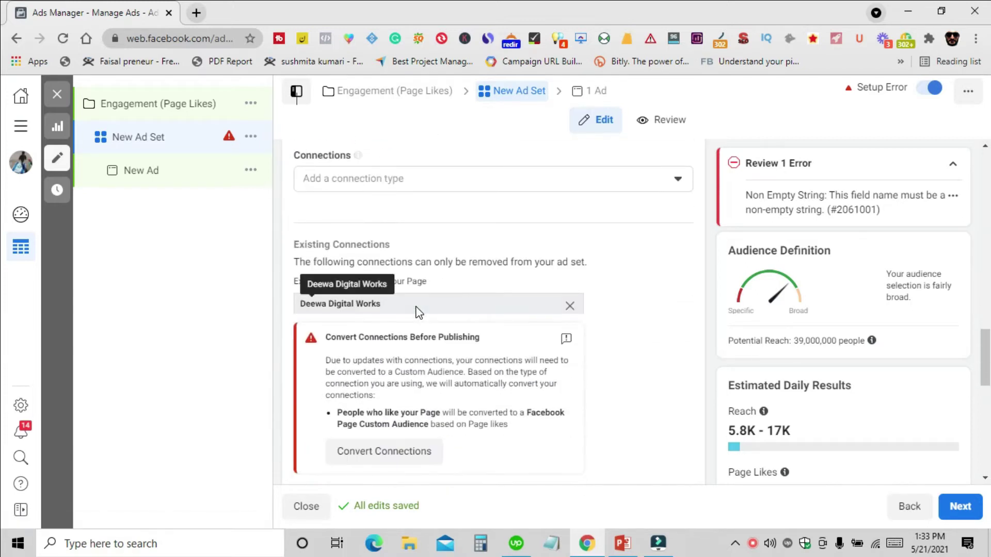
- Rename the ad set as "Small business owners", correcting the spelling of "business"
double_click(396, 201)
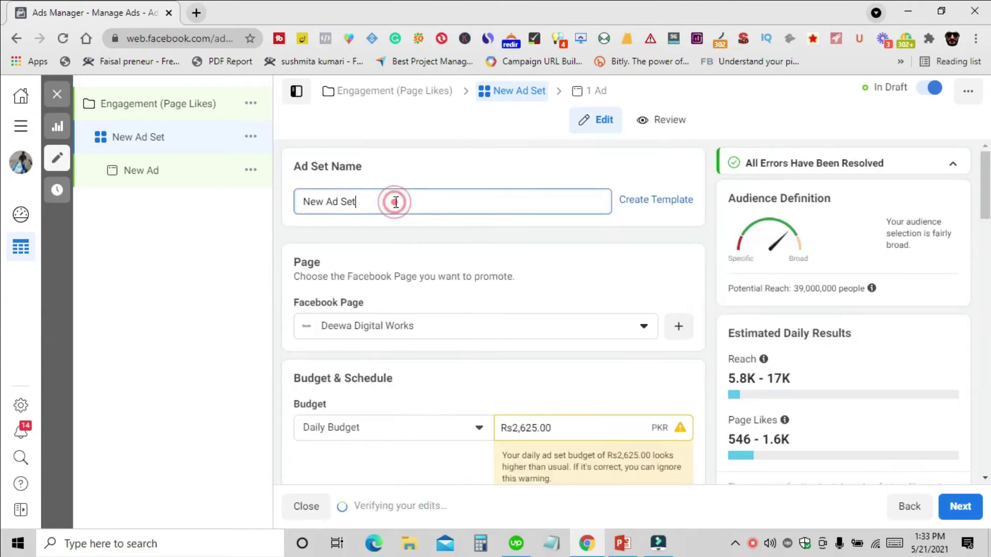
key("BackSpace")
key("BackSpace")
key("BackSpace")
key("BackSpace")
key("BackSpace")
key("BackSpace")
key("BackSpace")
key("BackSpace")
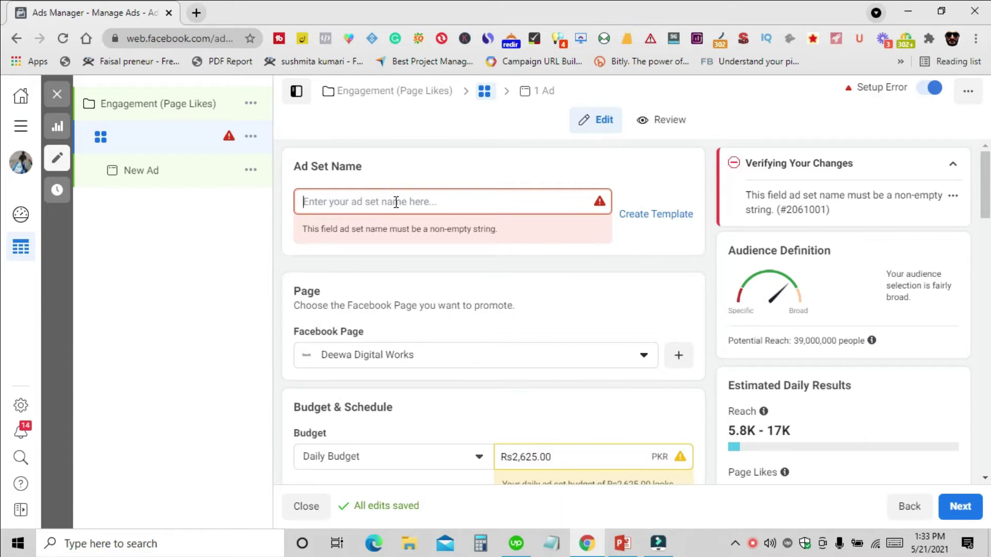
type("Small bu")
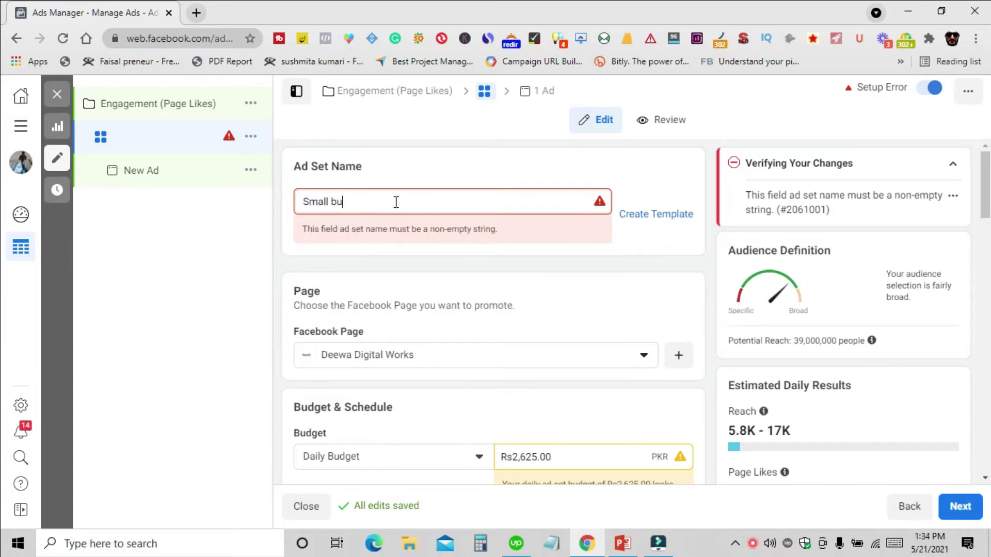
type("sines owners")
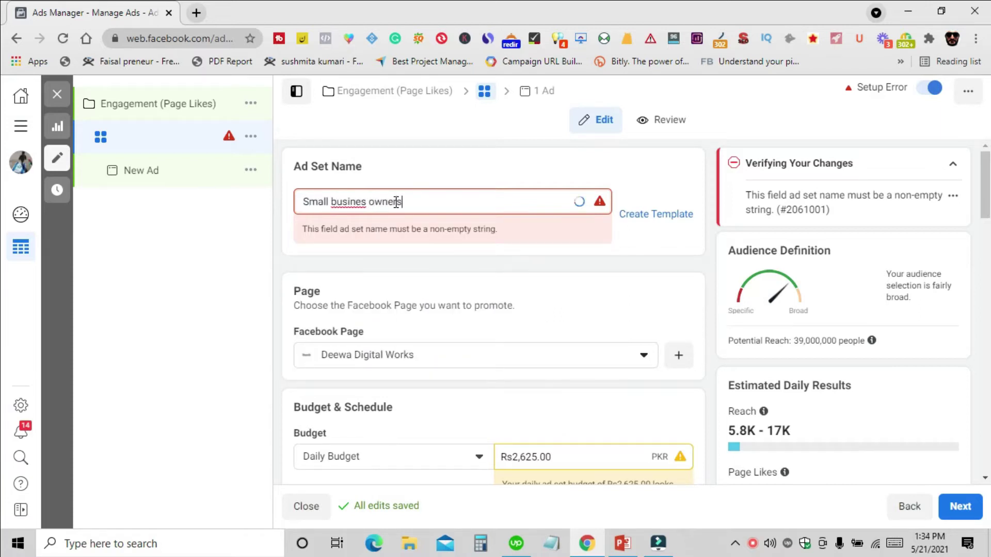
right_click(343, 202)
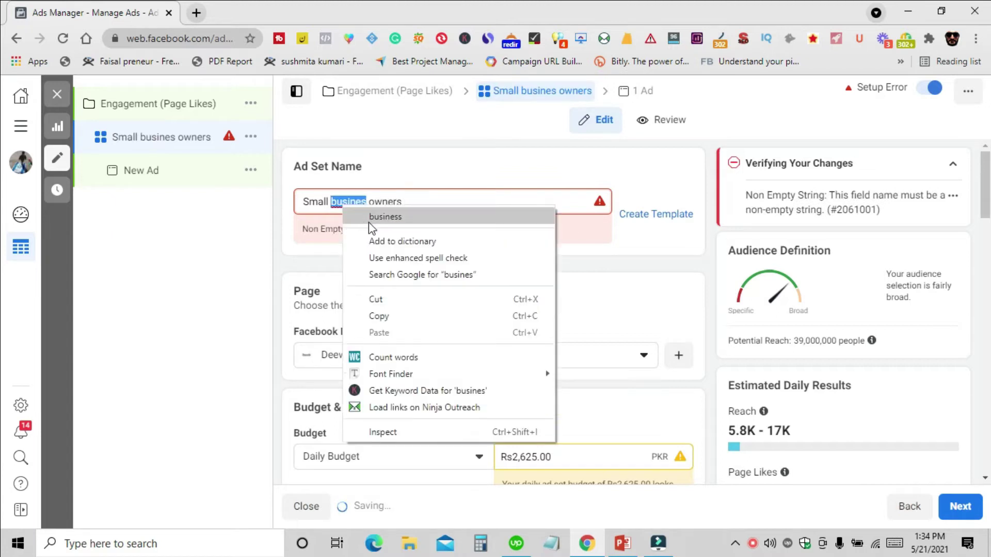
left_click(369, 218)
- Check the available budget types in the ad set's Budget & Schedule section, leaving it on Daily Budget
scroll(408, 247, "down", 1)
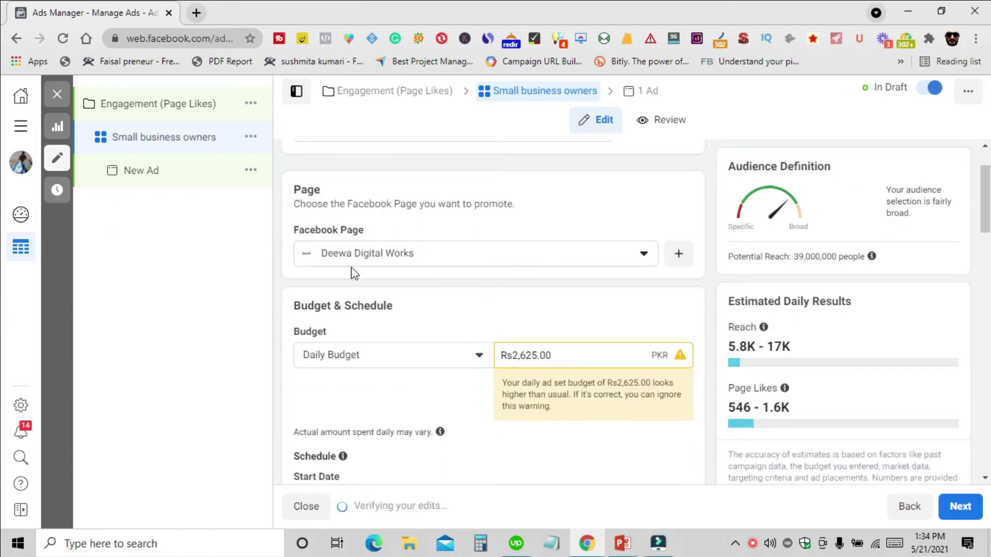
scroll(398, 269, "down", 1)
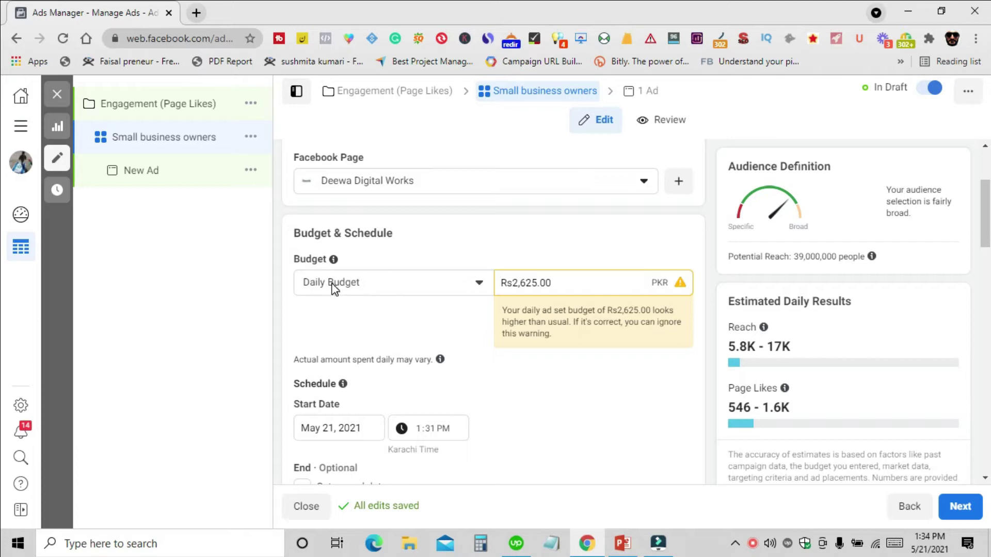
left_click(374, 289)
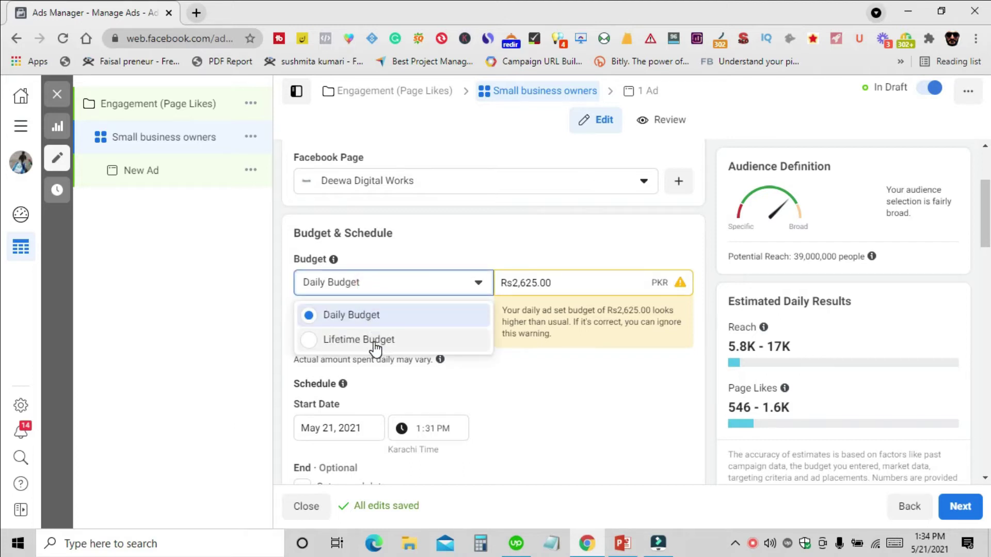
left_click(571, 284)
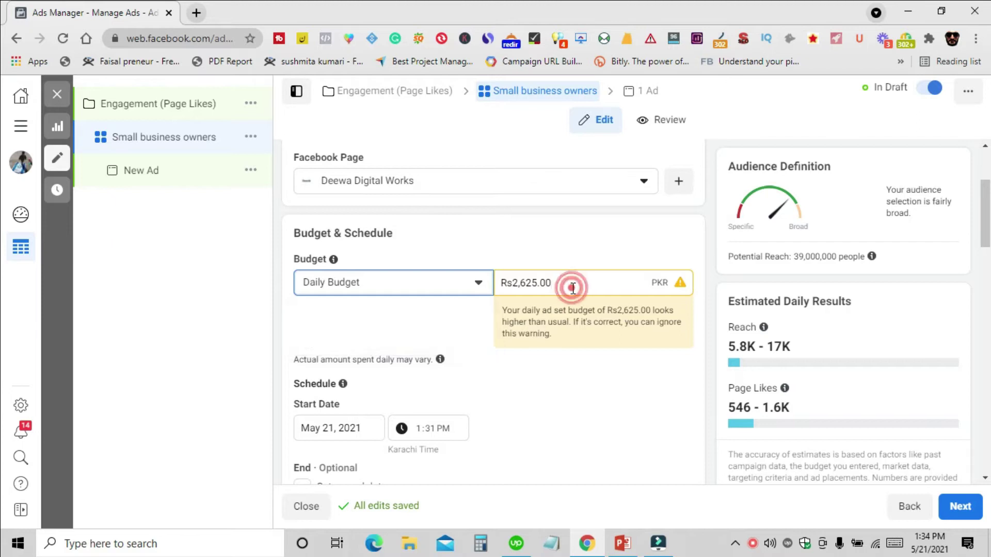
left_click(419, 291)
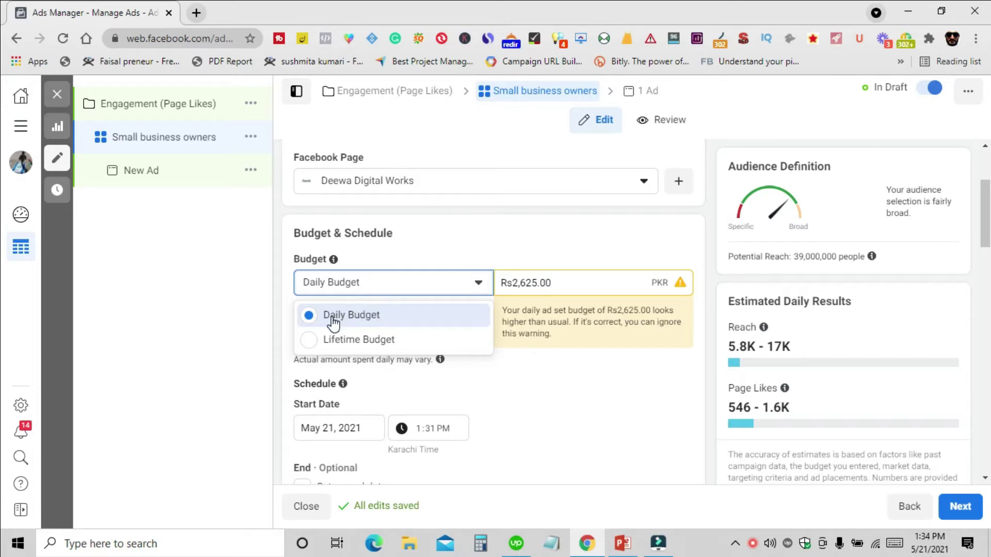
left_click(579, 279)
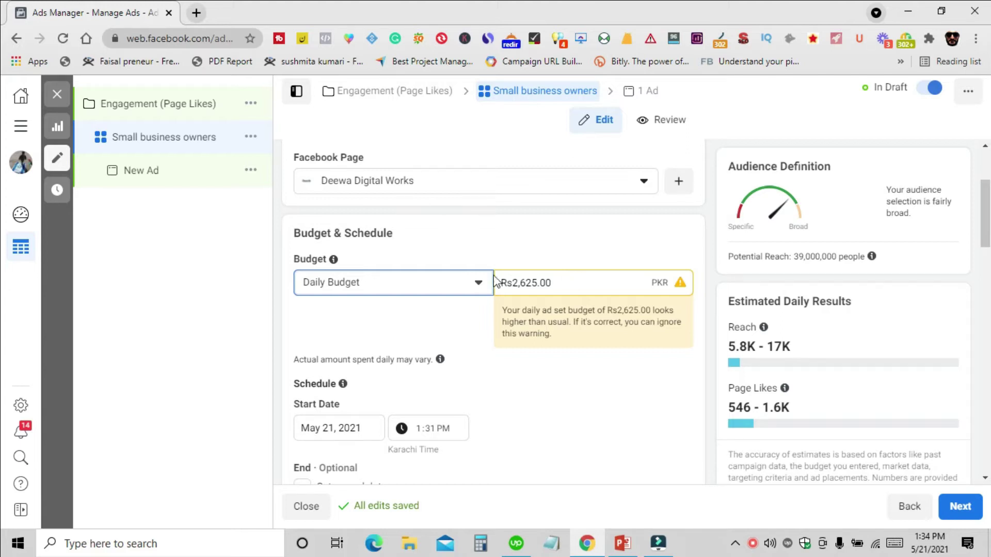
- Try a daily budget of Rs1,000 for the ad set and settle on Rs500
double_click(553, 280)
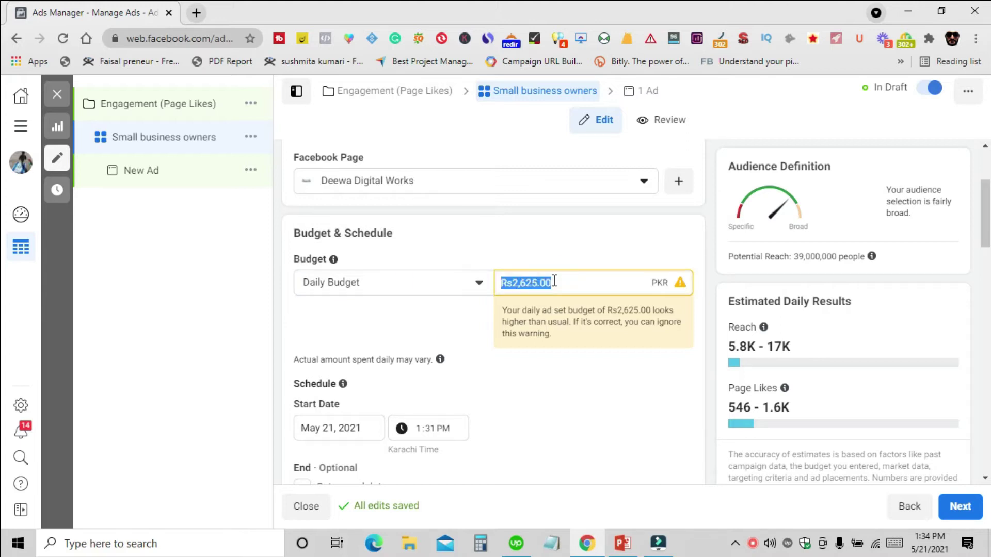
type("10")
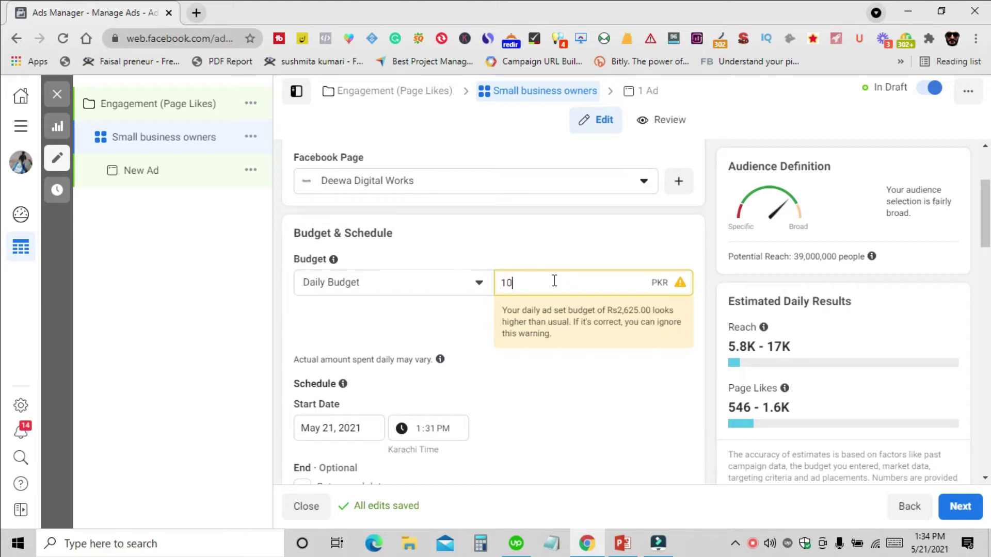
type("00")
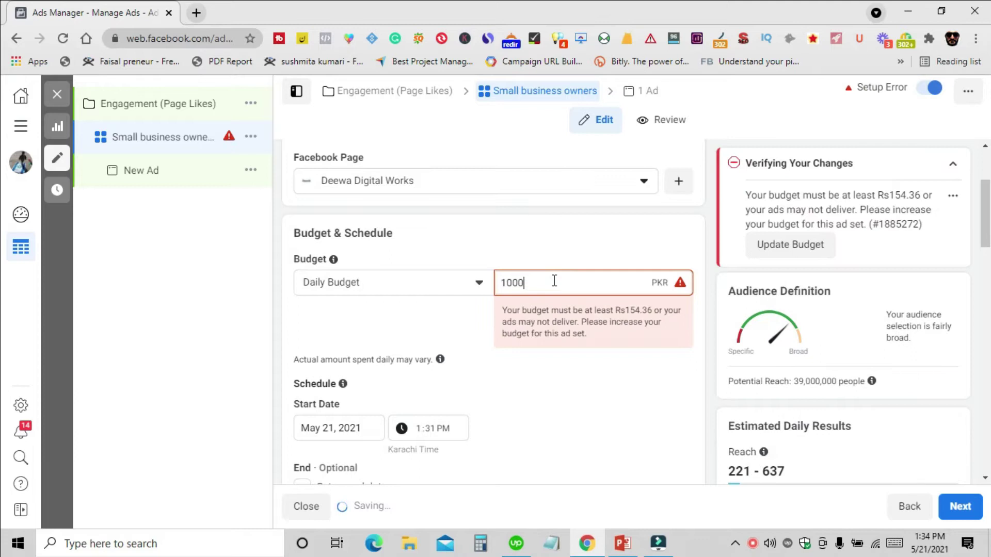
left_click_drag(553, 282, 516, 288)
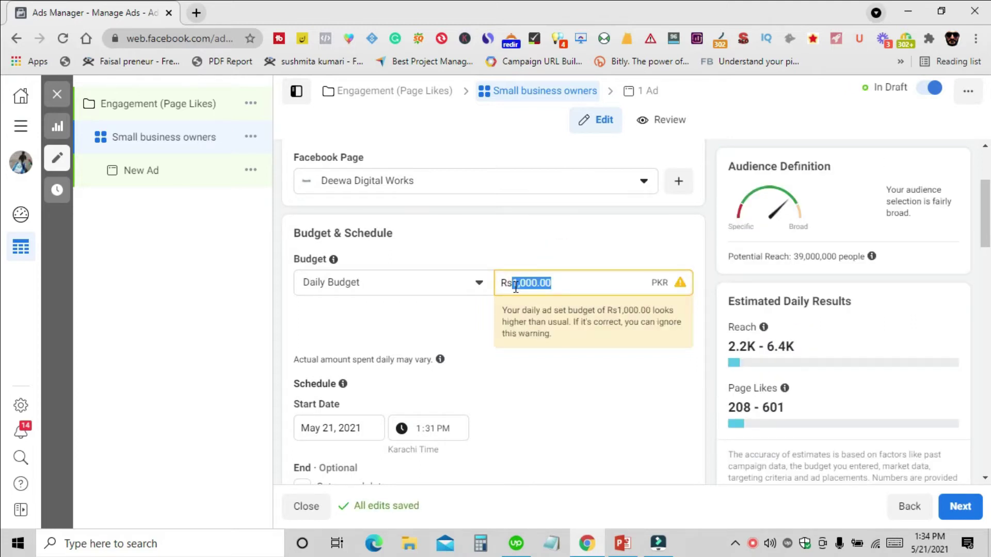
type("500")
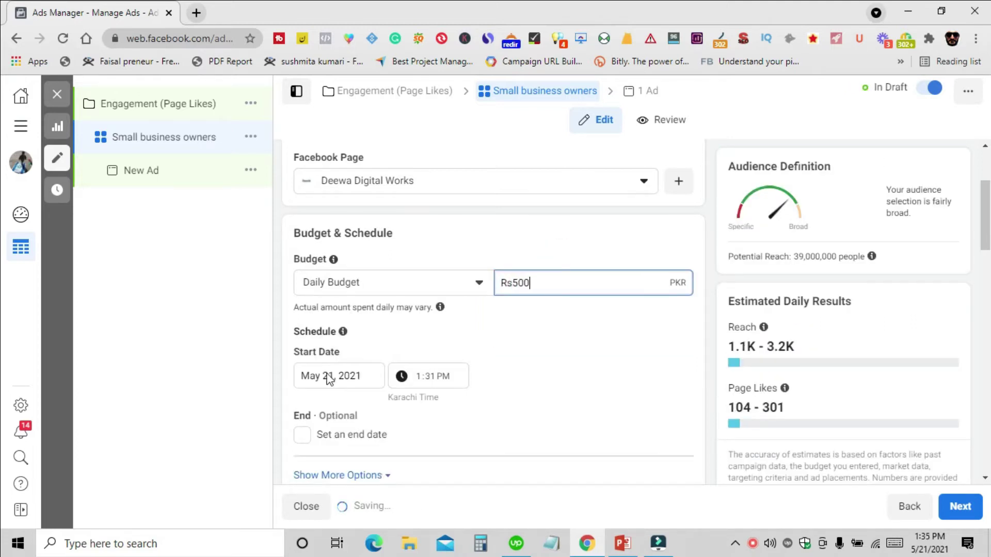
left_click(509, 344)
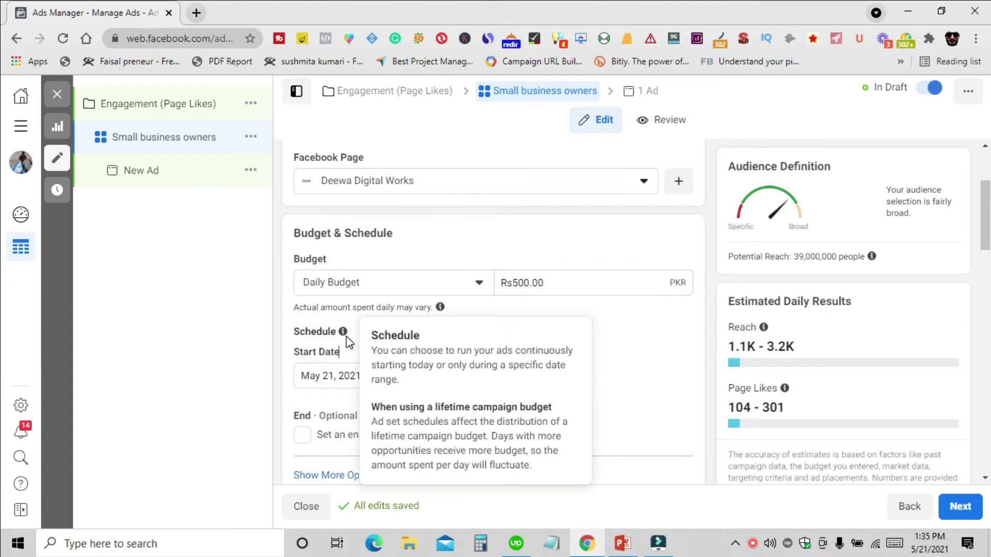
- Expand the additional schedule options and switch the ad set's budget type to Lifetime Budget
scroll(346, 289, "down", 3)
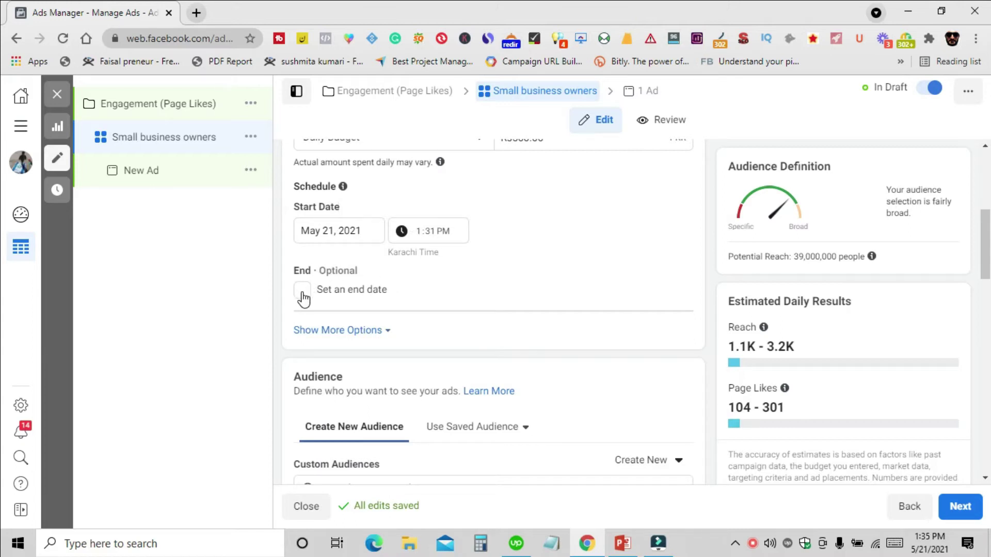
left_click(344, 331)
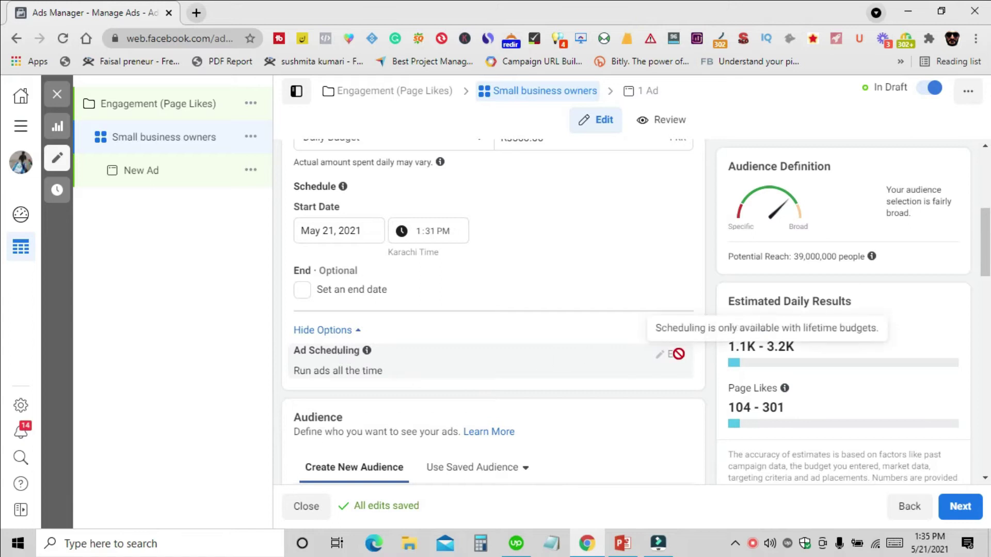
scroll(559, 356, "up", 4)
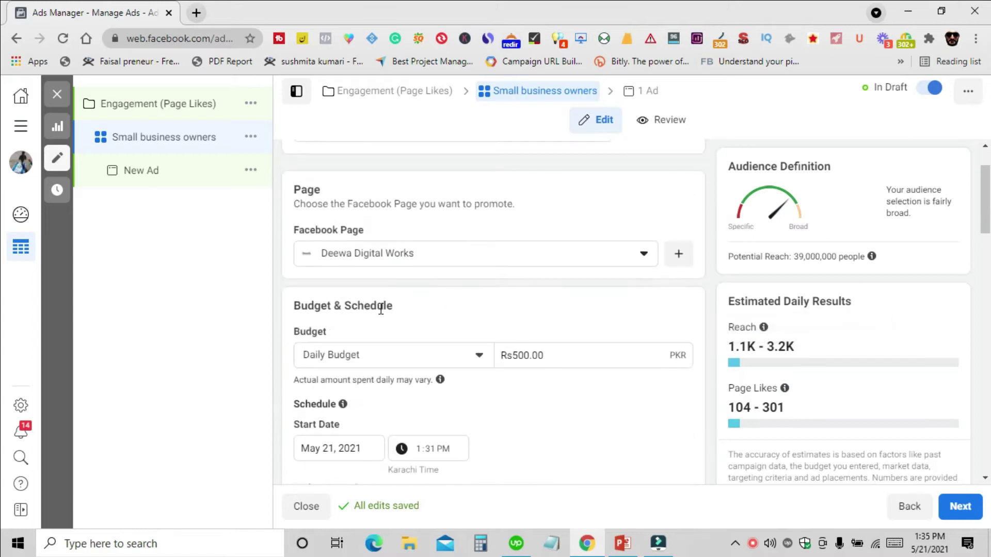
scroll(382, 308, "down", 3)
left_click(365, 212)
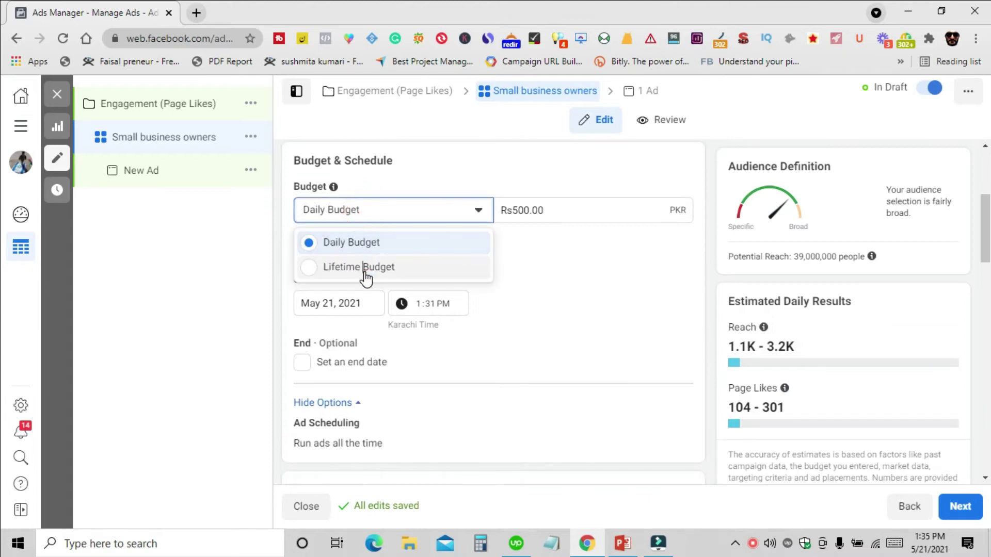
key("Down")
key("Return")
- Edit the ad scheduling to try running ads on a schedule, and turn that option back off
scroll(580, 332, "down", 3)
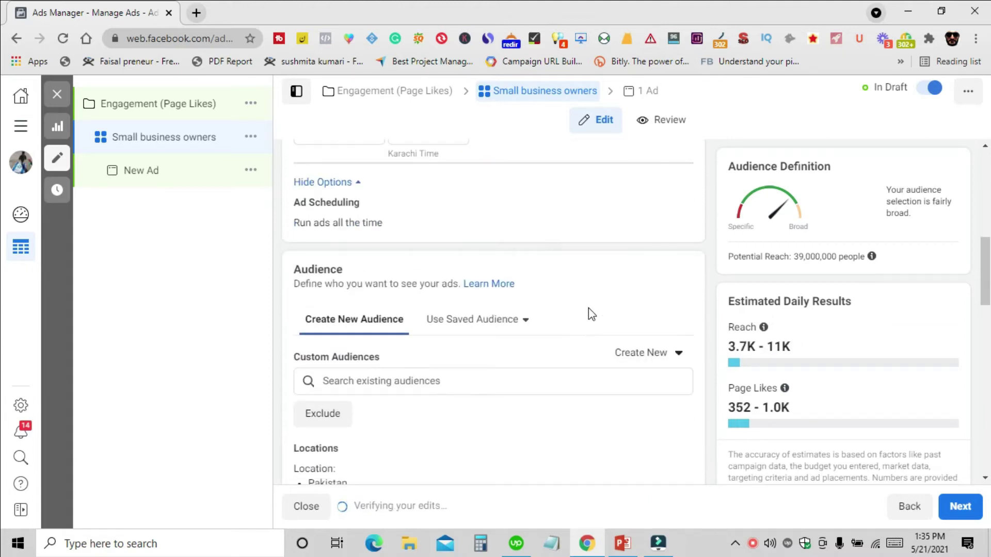
scroll(588, 312, "up", 3)
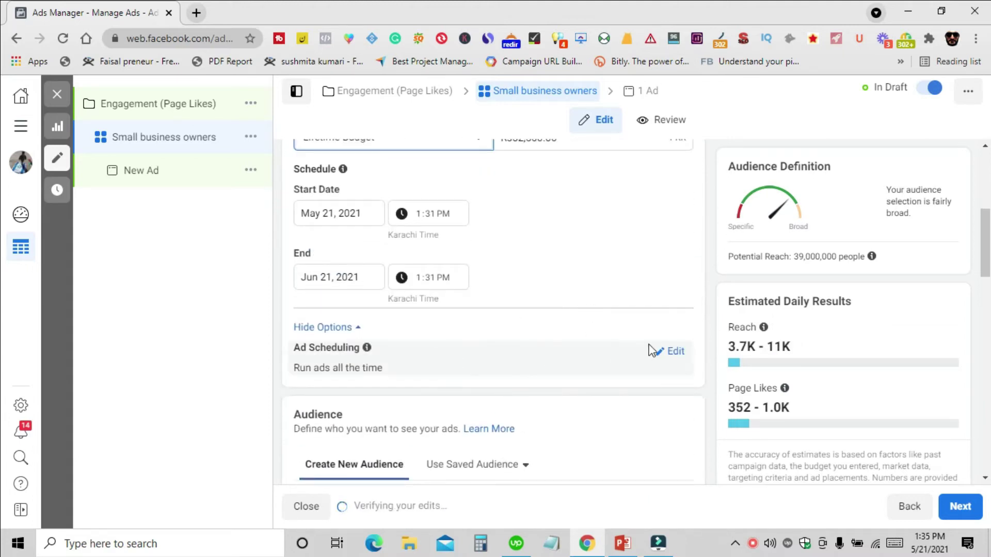
left_click(670, 352)
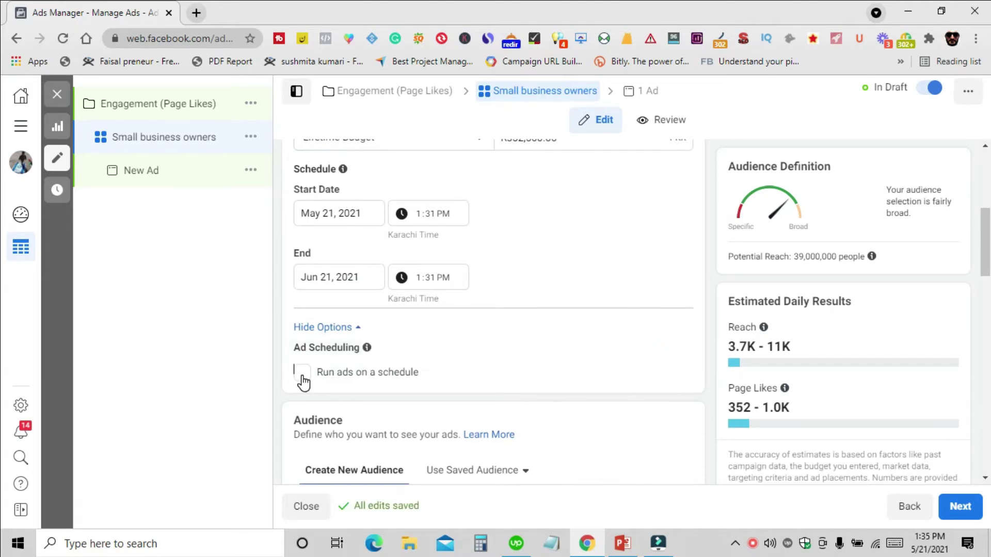
left_click(303, 372)
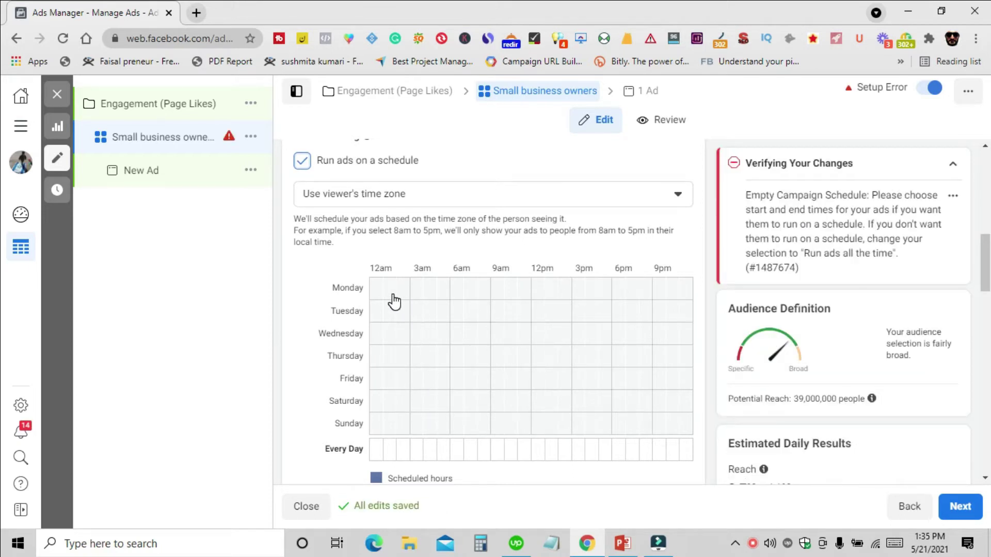
scroll(398, 299, "up", 2)
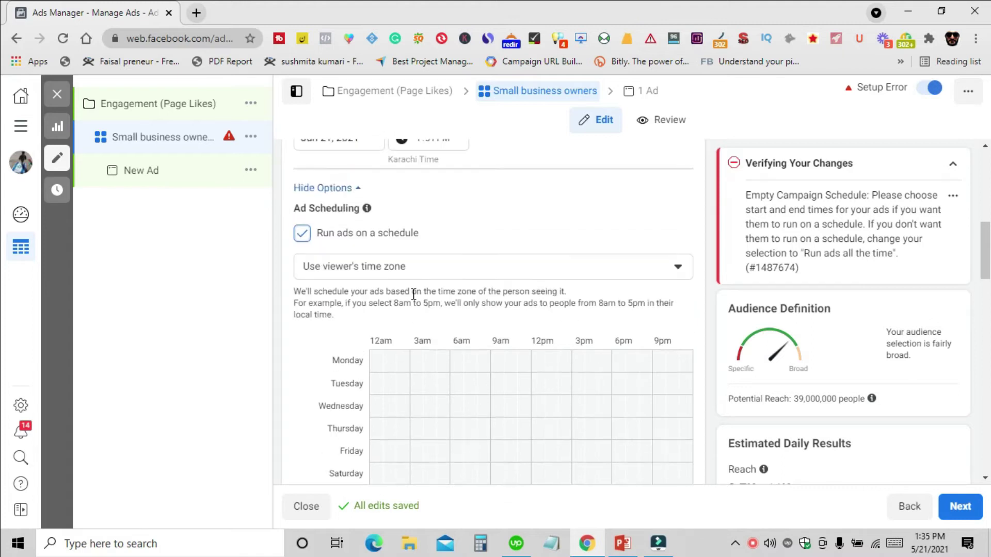
left_click(307, 233)
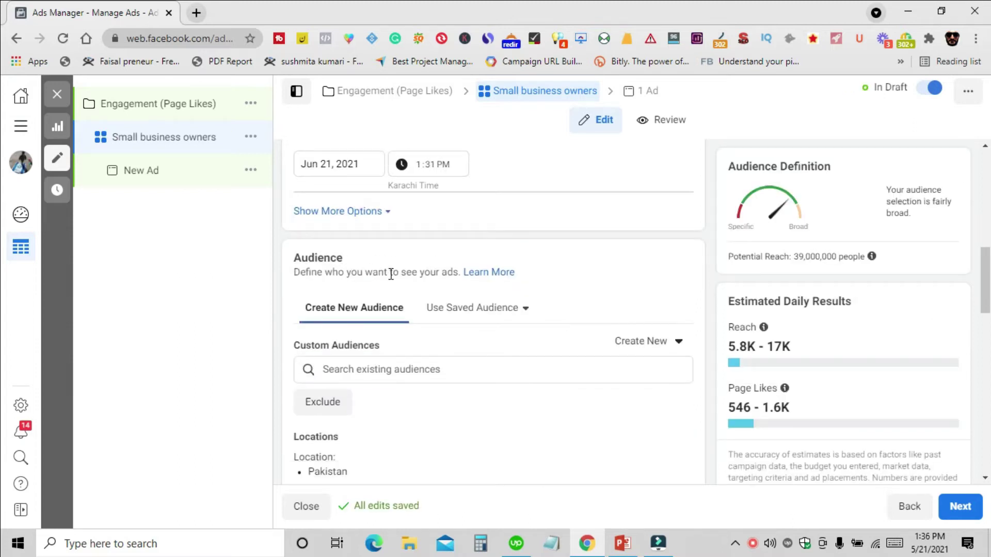
- Look through the existing custom audiences offered for the new audience without selecting any
scroll(391, 274, "down", 1)
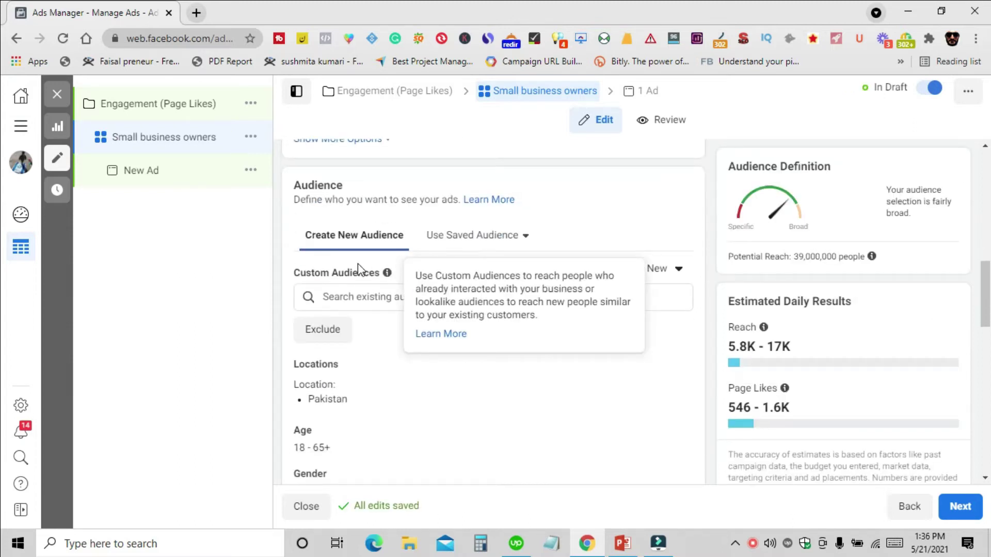
left_click(361, 302)
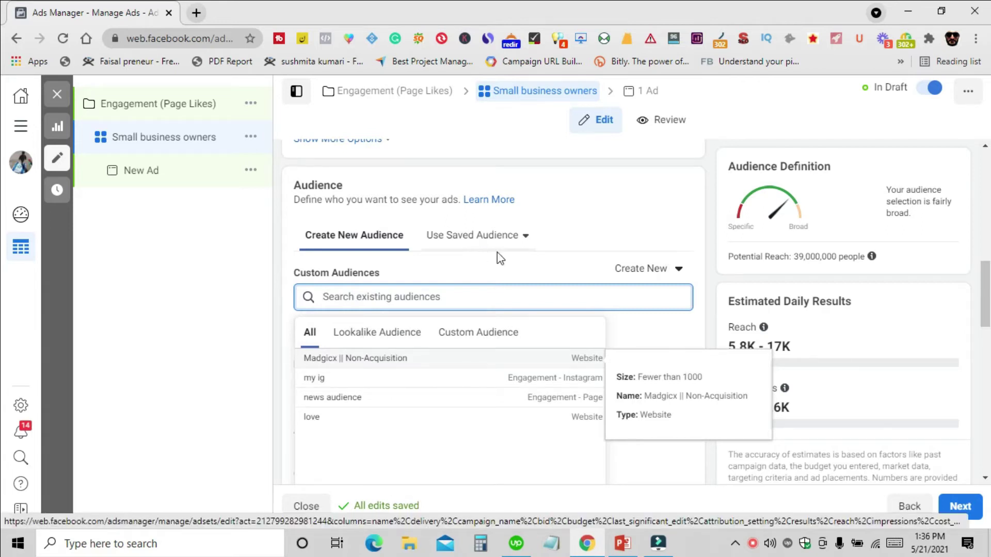
left_click(577, 217)
left_click(371, 290)
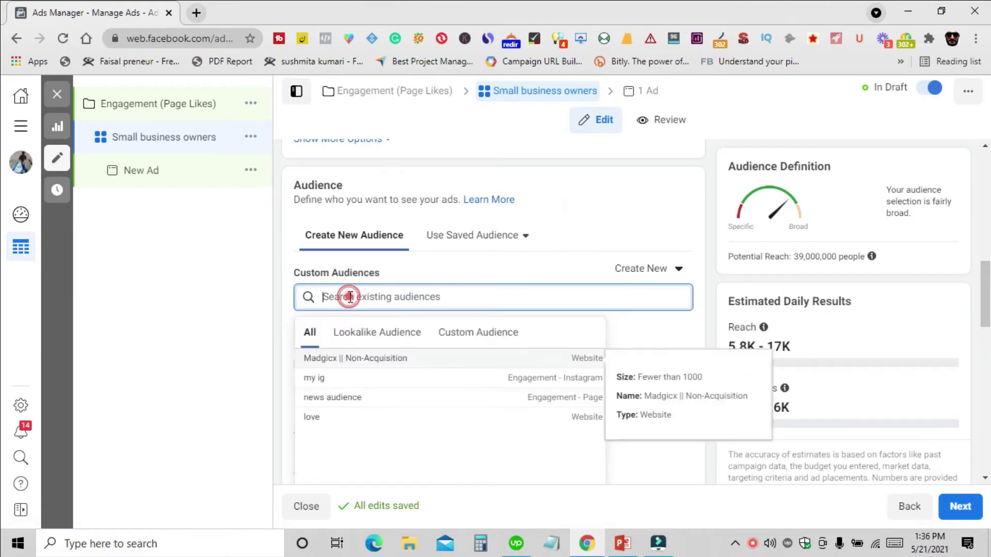
left_click(218, 320)
- Edit the audience's detailed targeting by searching for "business owners" and including the Small Business Owners interest
scroll(384, 309, "down", 1)
scroll(385, 310, "down", 2)
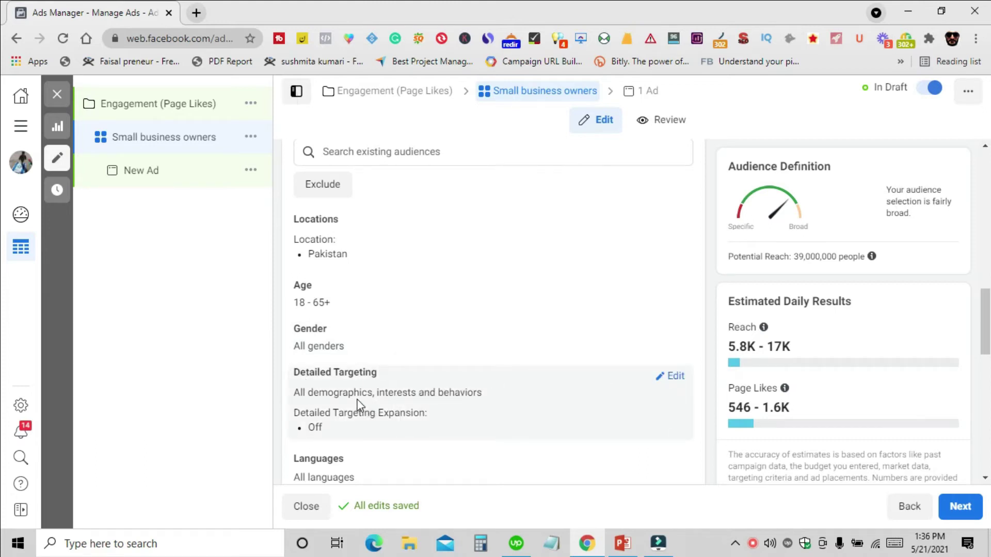
left_click(668, 380)
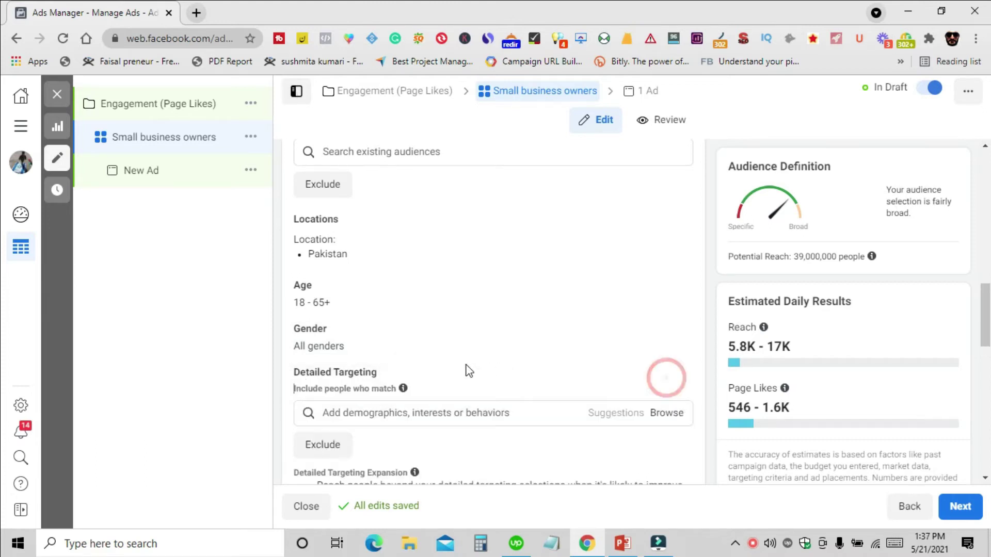
scroll(462, 374, "down", 4)
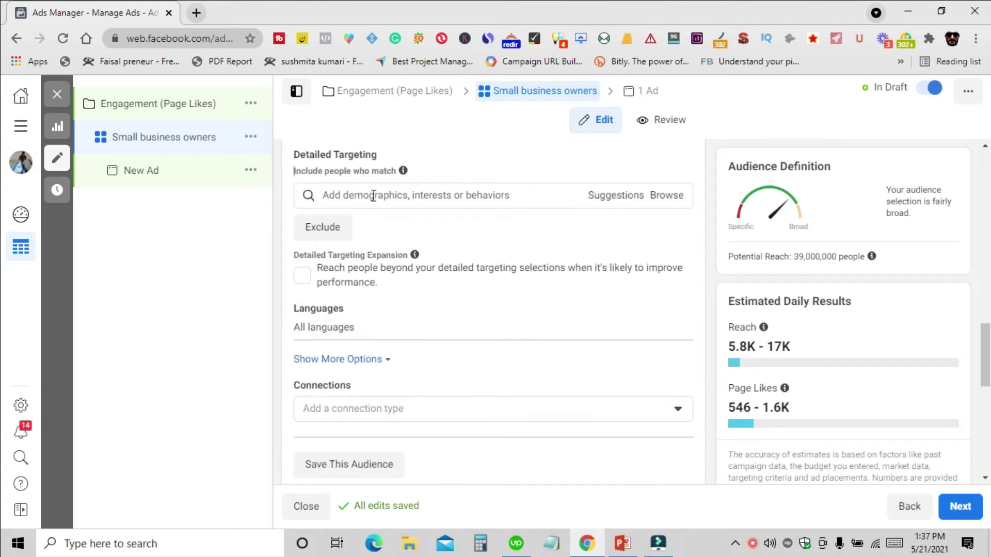
left_click(514, 200)
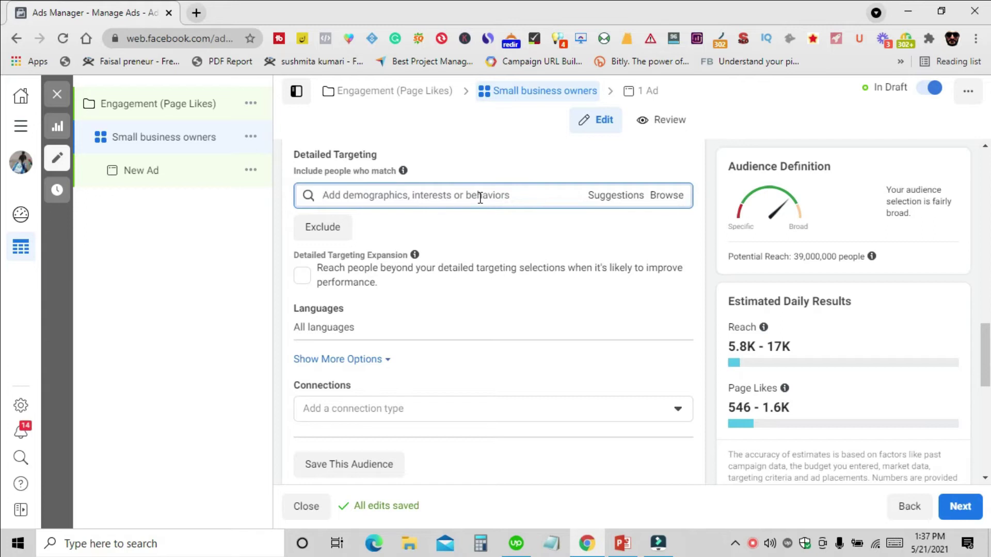
type("business owners")
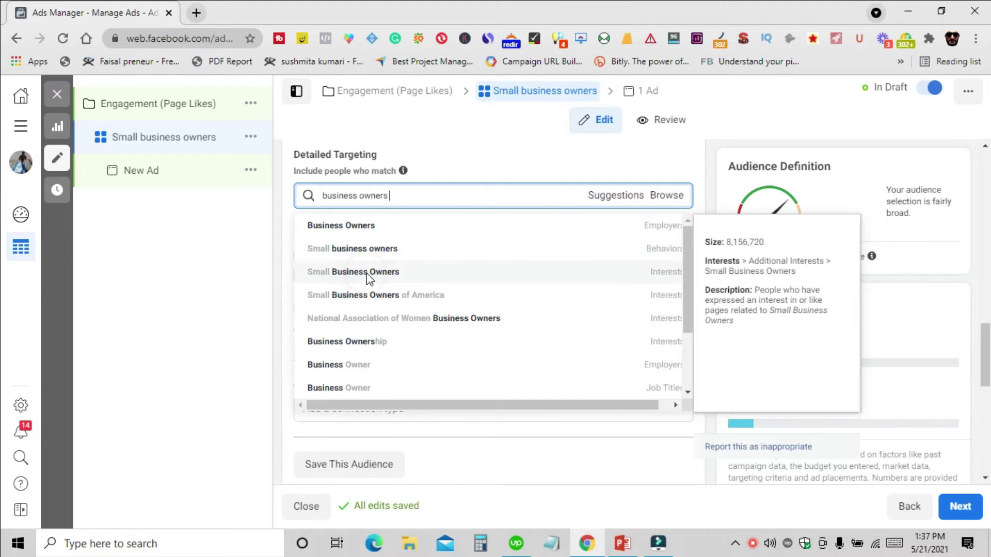
left_click(342, 274)
left_click(191, 333)
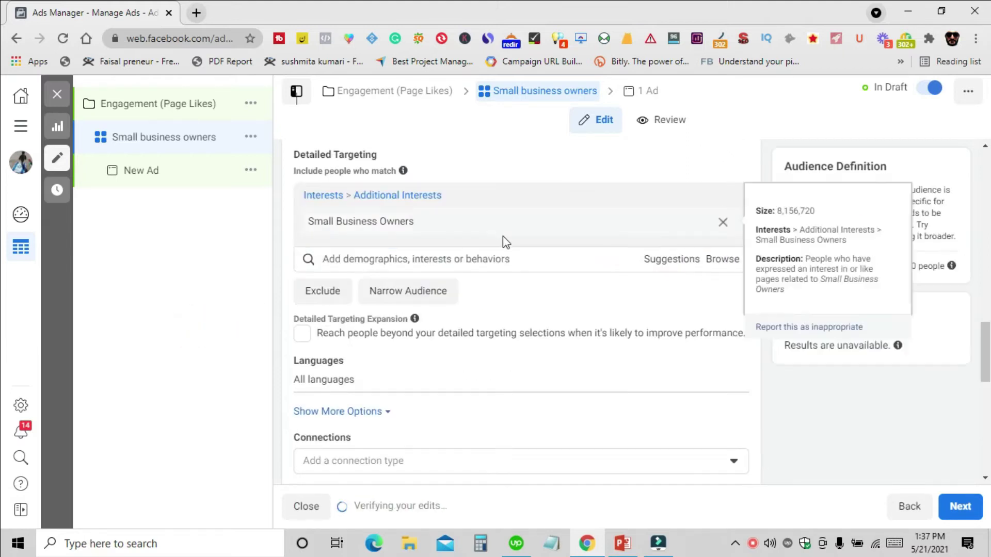
- Examine the audience's demographic, detailed targeting and language settings, and the connections under the additional options, collapsing those options again
scroll(500, 243, "up", 2)
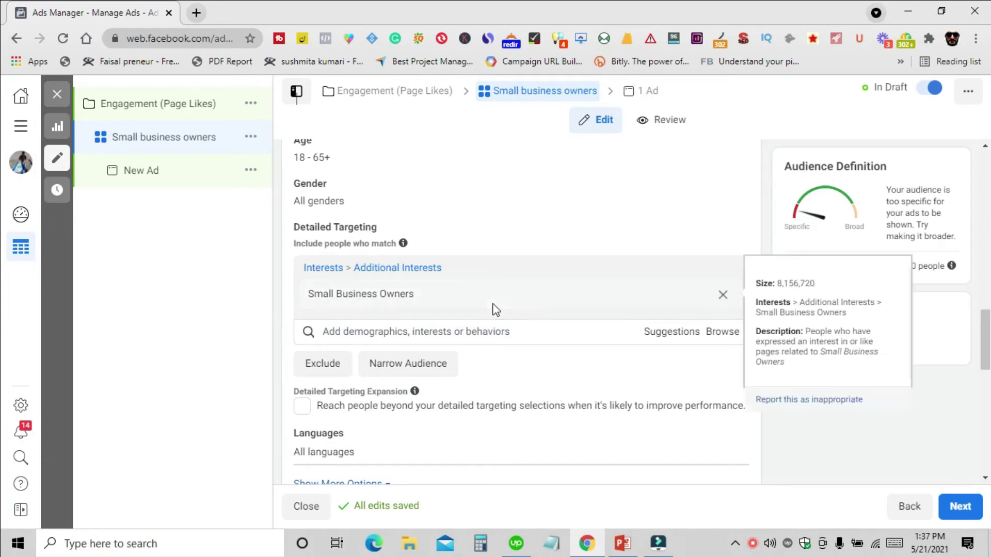
scroll(491, 309, "up", 3)
scroll(440, 230, "down", 2)
scroll(435, 278, "down", 5)
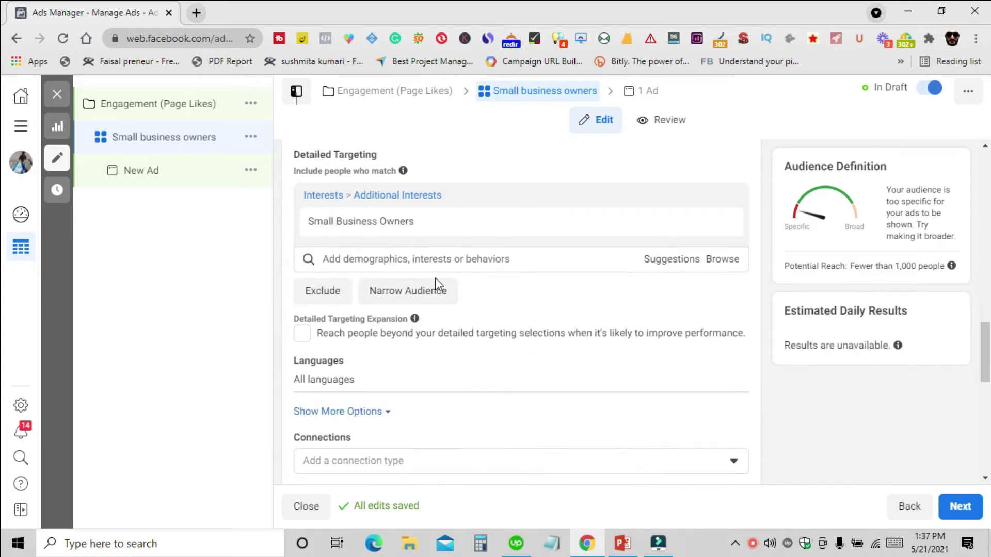
scroll(381, 247, "up", 1)
scroll(479, 253, "up", 2)
mouse_move(368, 221)
scroll(328, 330, "down", 3)
left_click(325, 267)
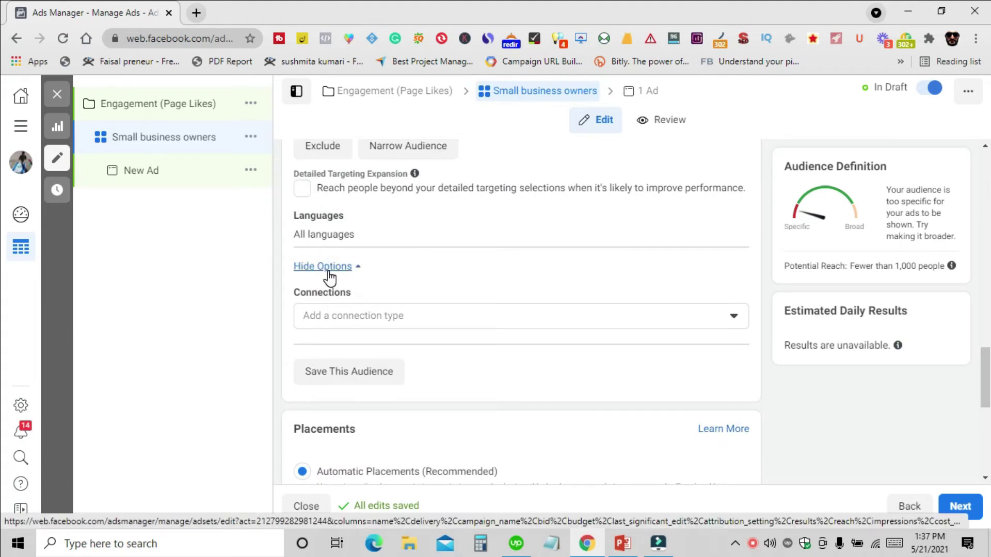
left_click(330, 266)
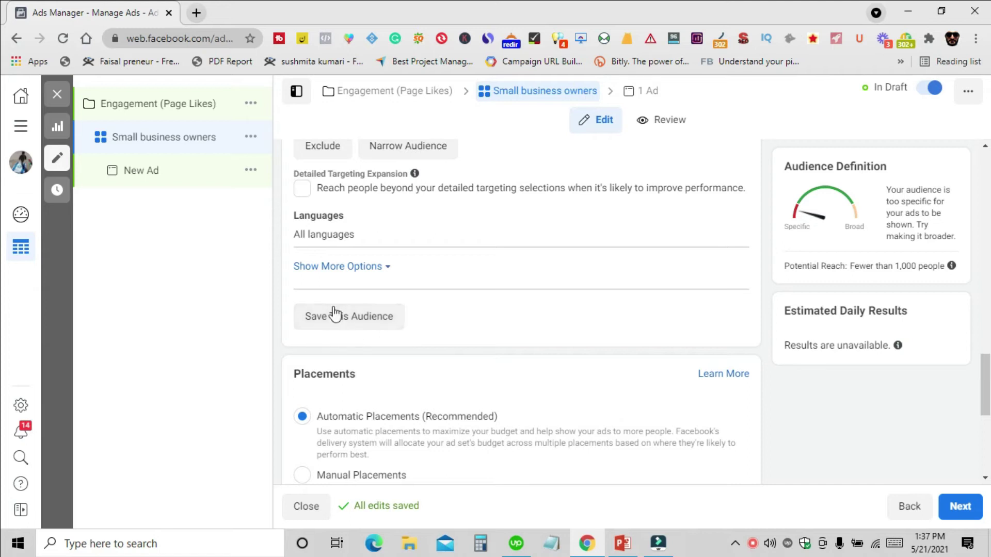
- Try Manual Placements for the ad set to see the platforms and placements offered, and return to Automatic Placements
scroll(413, 338, "down", 3)
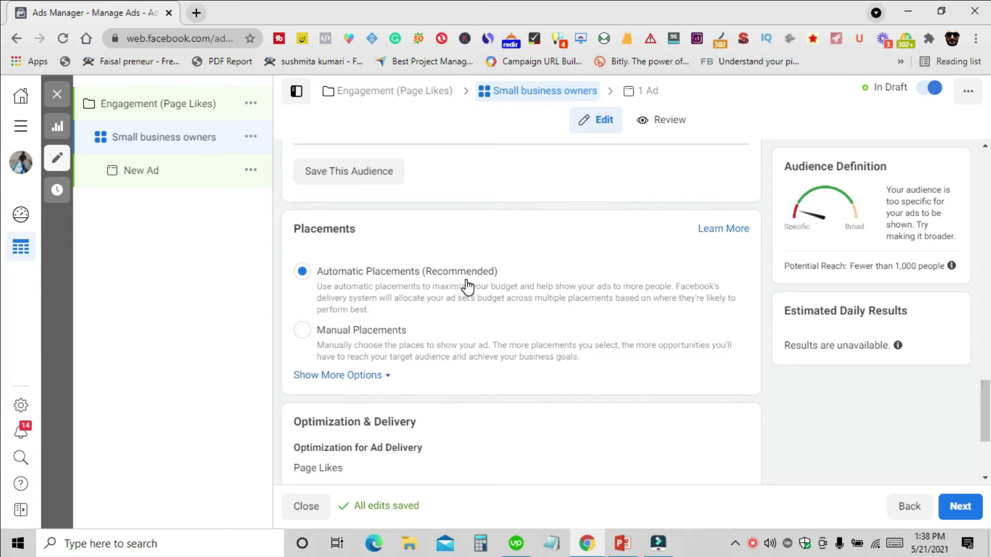
left_click(304, 335)
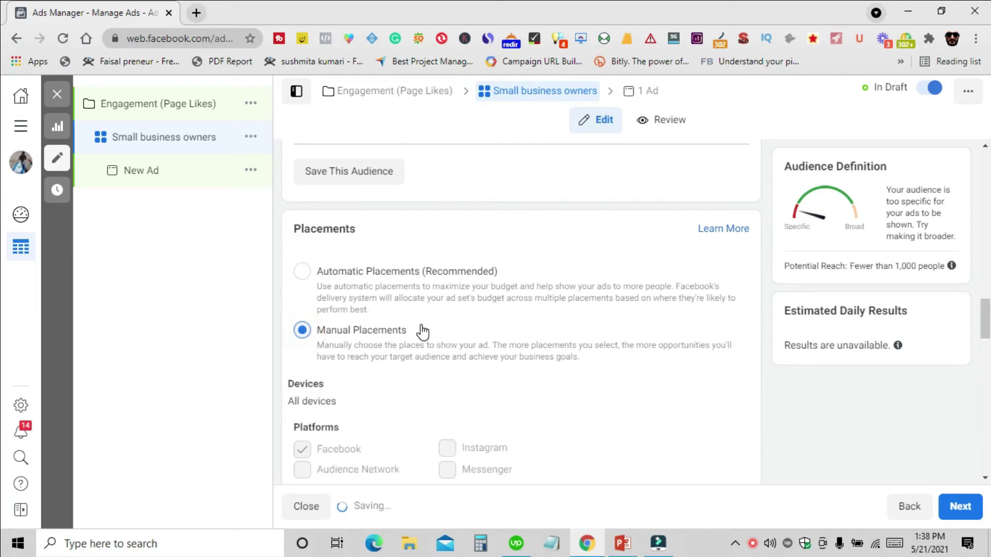
scroll(424, 330, "down", 1)
scroll(424, 330, "down", 1)
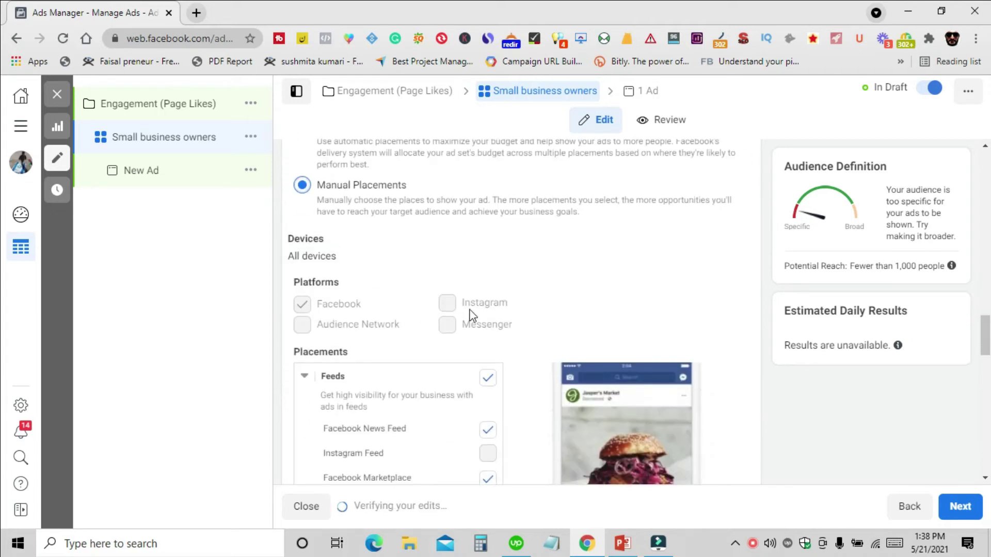
scroll(465, 354, "down", 1)
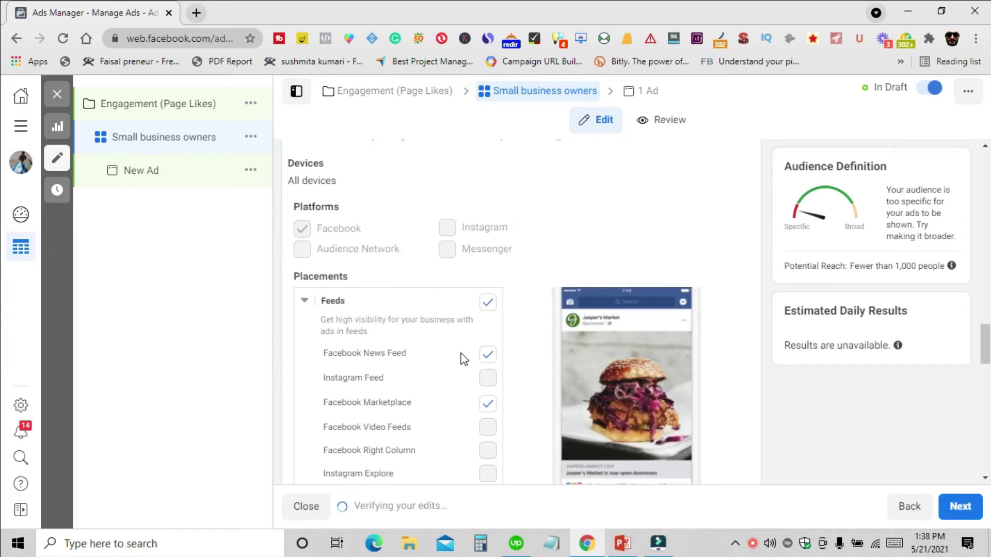
scroll(451, 353, "up", 3)
scroll(305, 361, "up", 2)
scroll(349, 354, "down", 4)
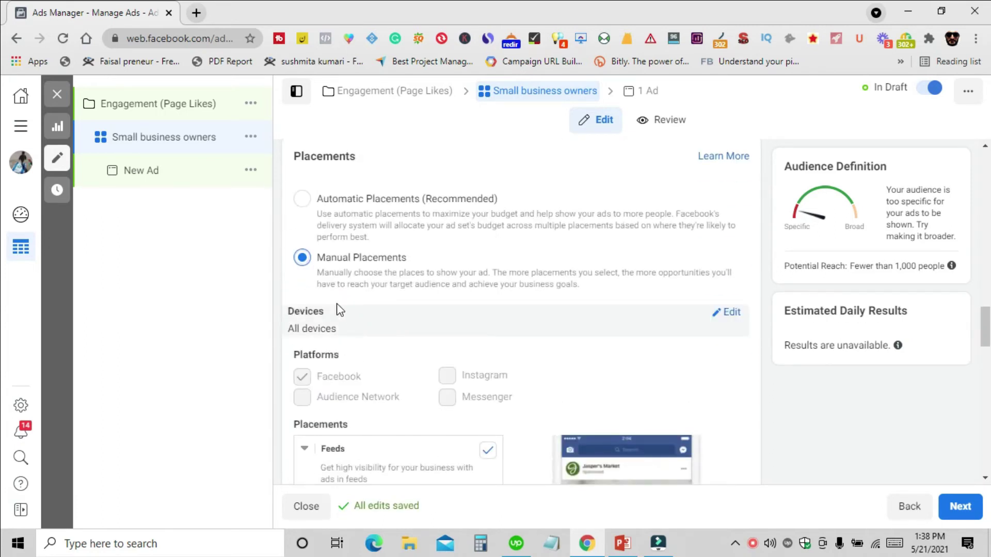
left_click(303, 198)
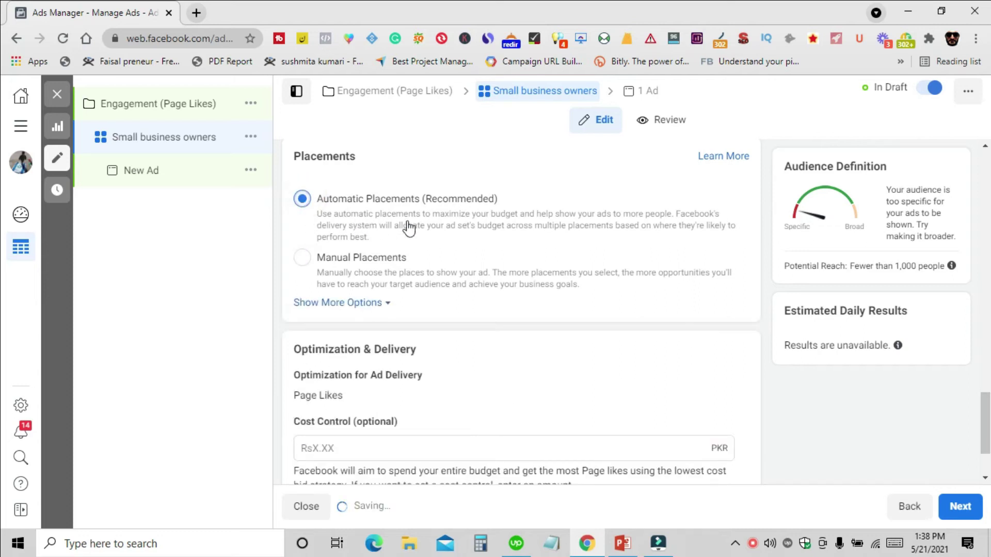
- Expand the additional optimization and delivery options and choose Impression for when the account gets charged
scroll(435, 294, "down", 2)
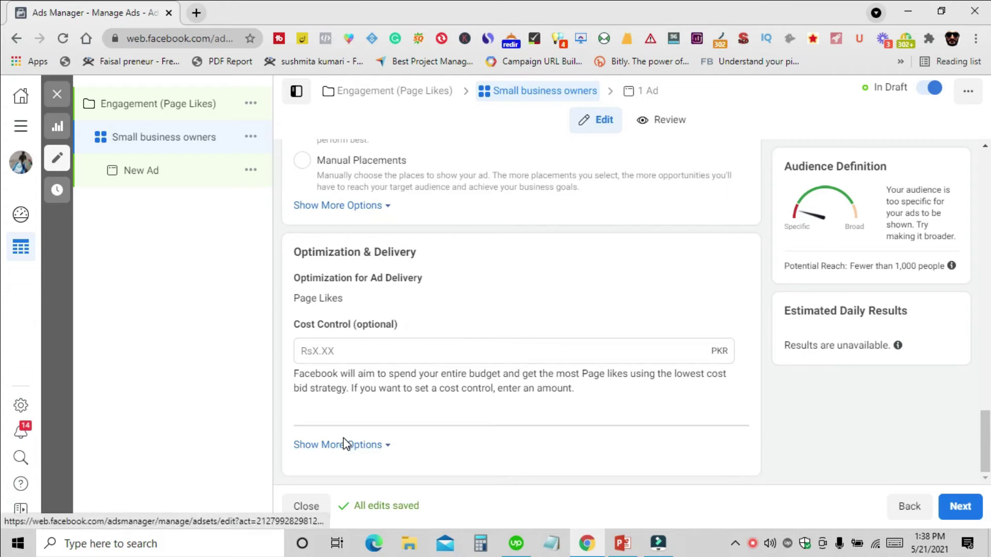
scroll(392, 294, "up", 3)
scroll(391, 292, "down", 3)
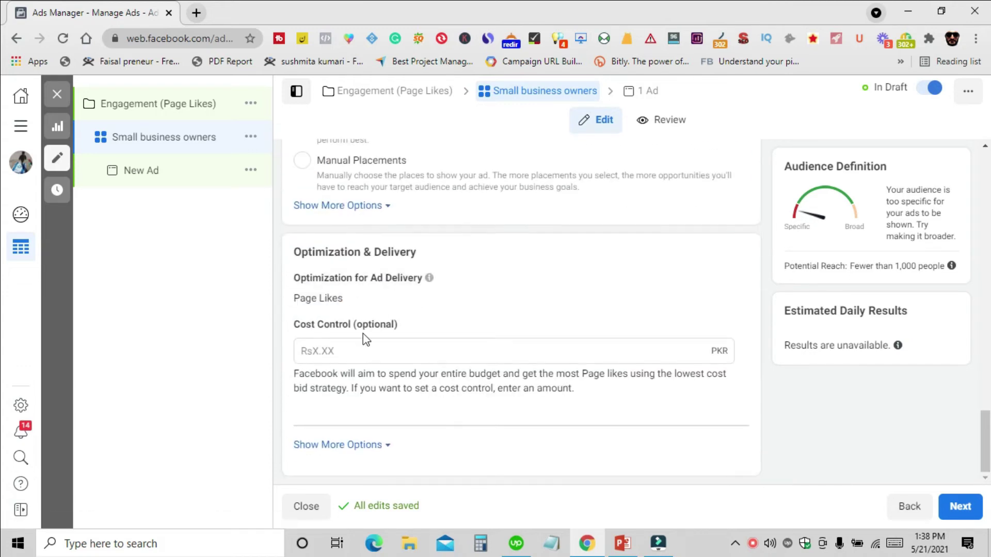
left_click(351, 444)
scroll(390, 413, "down", 2)
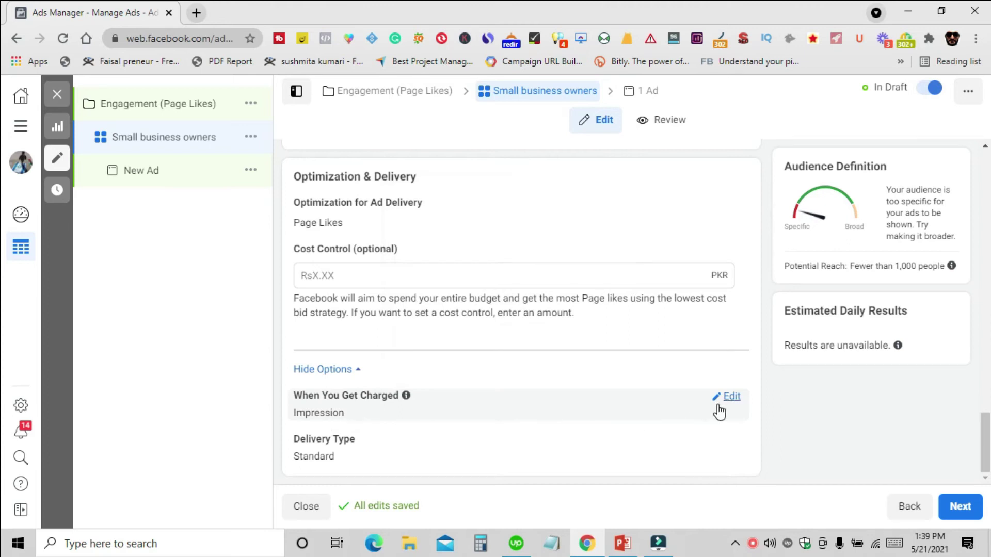
left_click(722, 400)
left_click(439, 406)
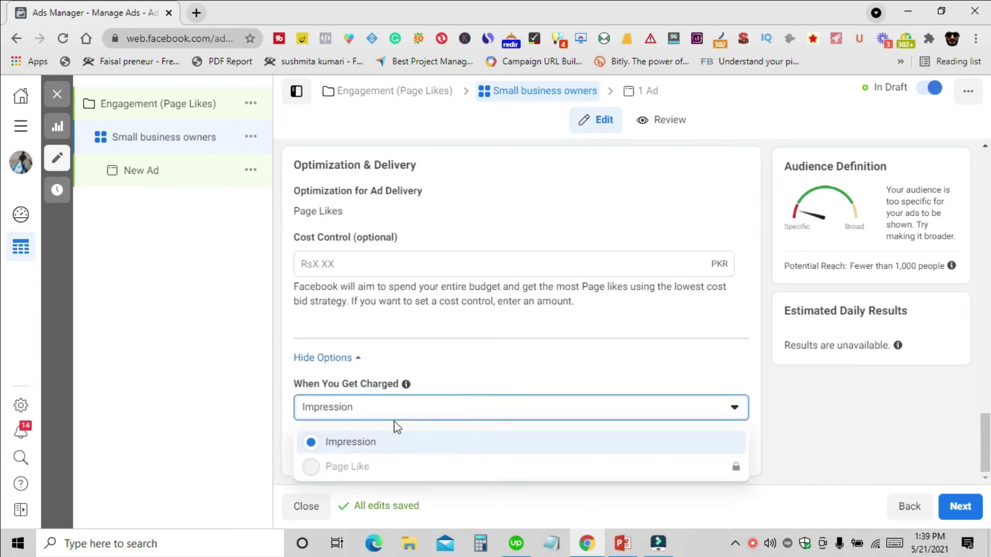
left_click(376, 442)
left_click(497, 370)
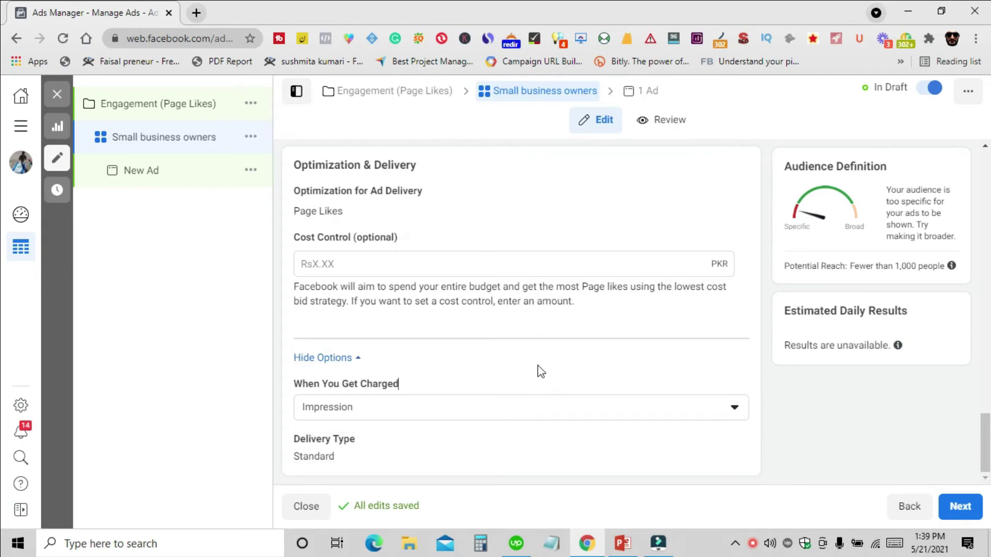
- Return to the ad set's budget and schedule and correct the start date that lies in the past
scroll(540, 372, "up", 7)
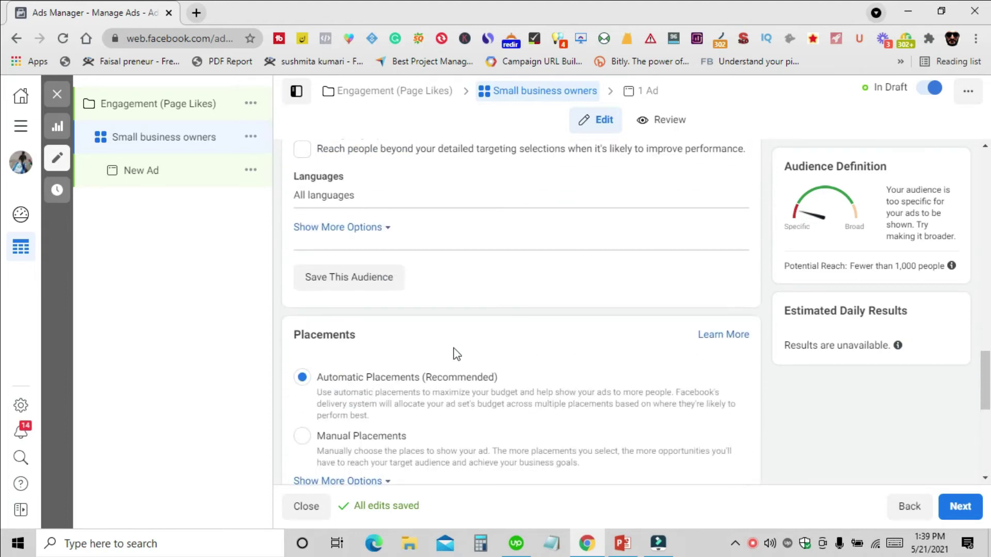
scroll(537, 350, "up", 6)
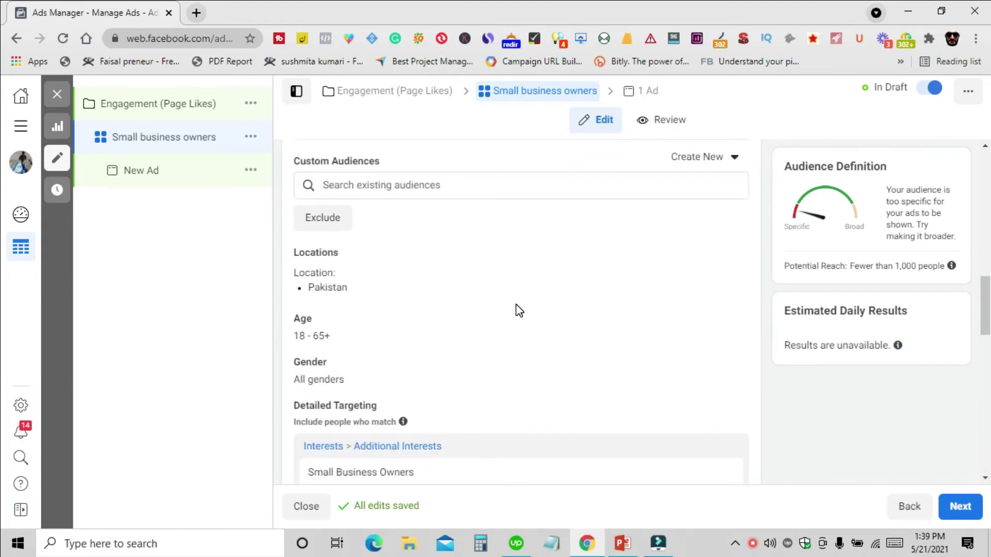
scroll(518, 310, "up", 4)
scroll(546, 258, "up", 5)
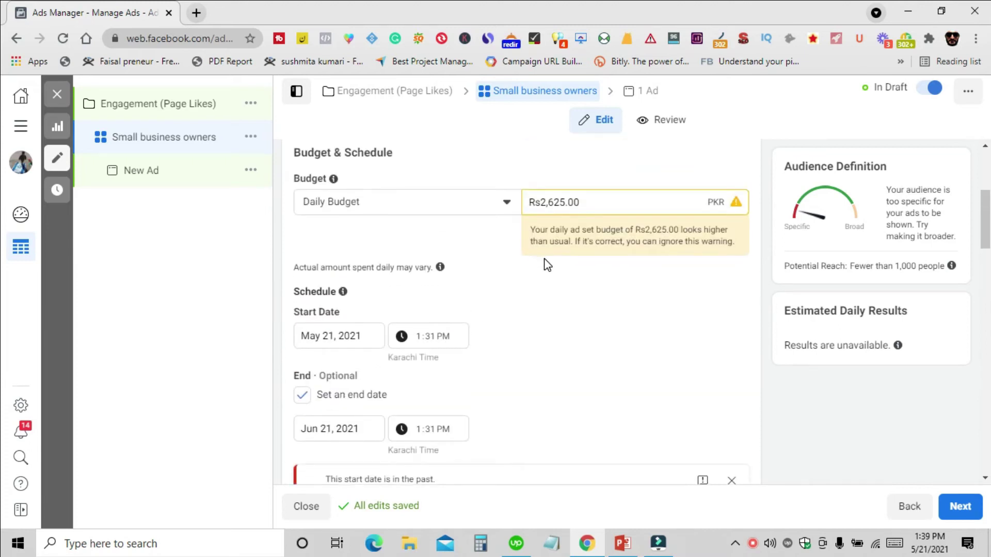
scroll(544, 257, "down", 3)
left_click(364, 359)
scroll(697, 386, "down", 3)
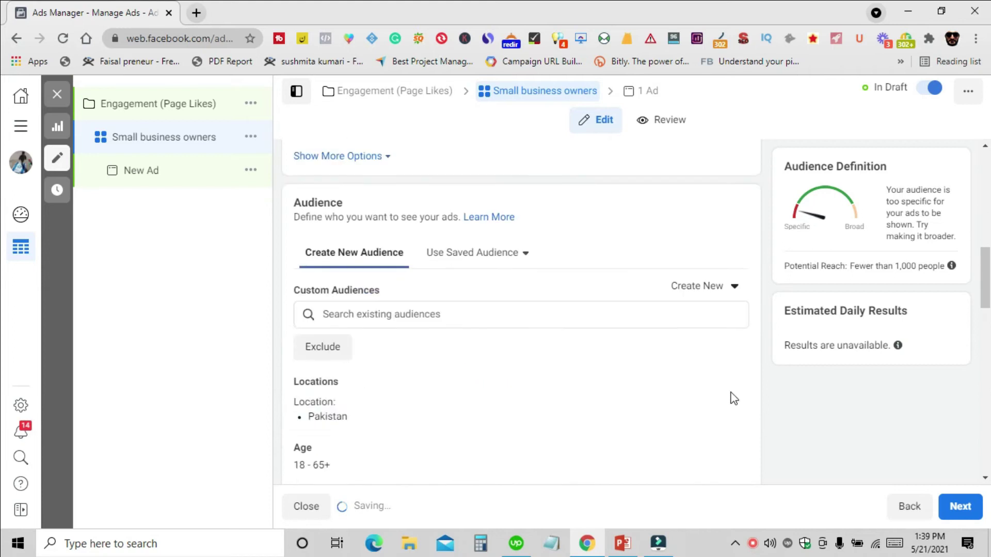
scroll(734, 399, "down", 1)
- Proceed to the new ad in the Small business owners ad set and name it Image ad 1
left_click(960, 506)
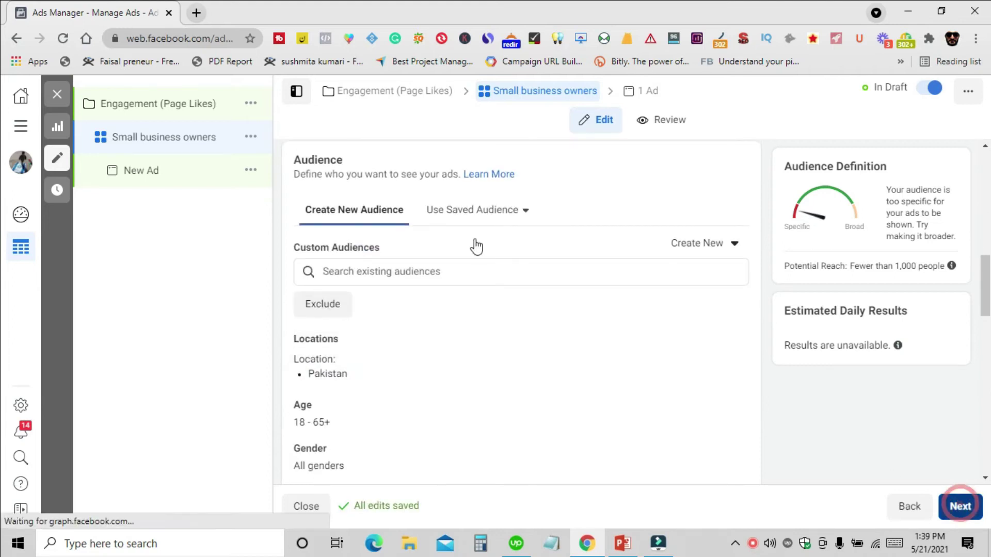
left_click(136, 177)
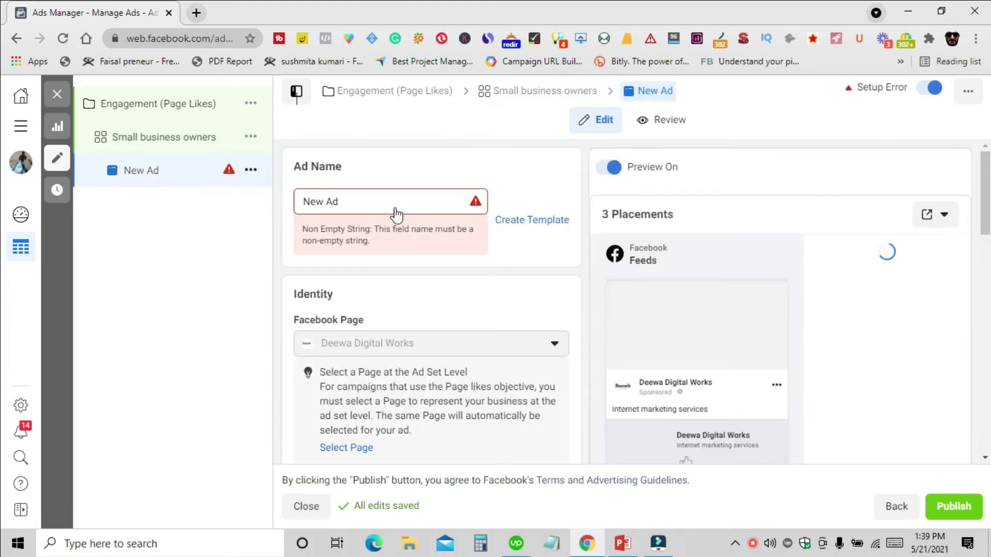
triple_click(375, 201)
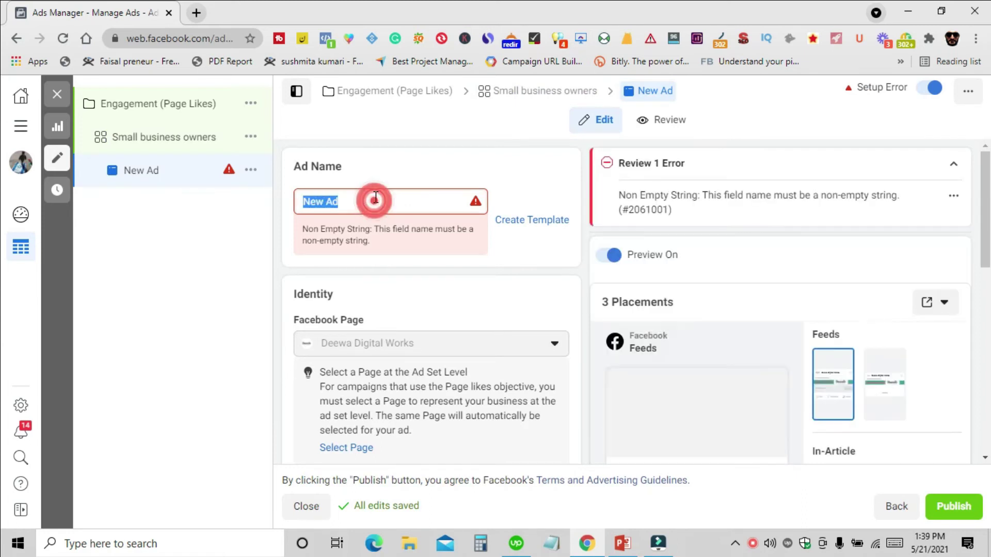
key("BackSpace")
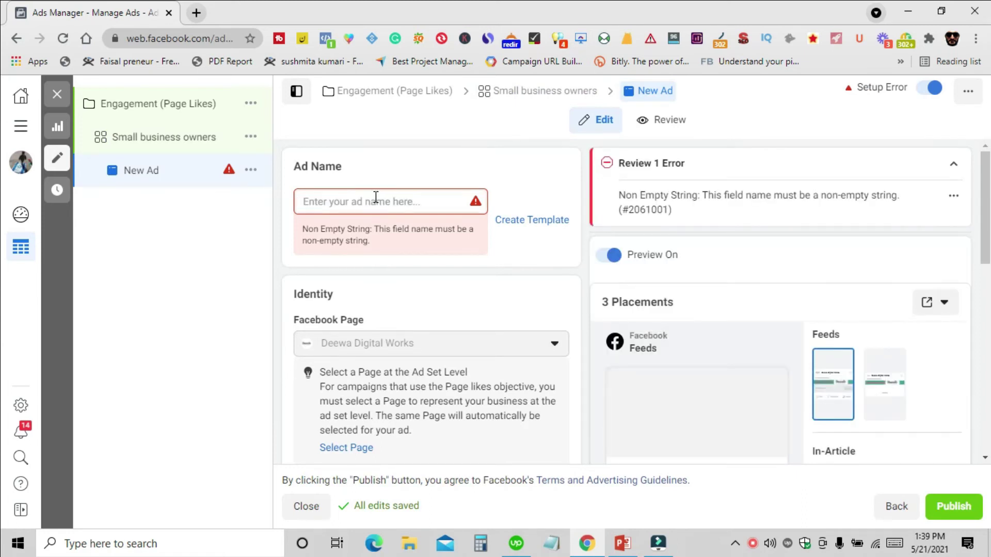
- Clear the existing banner image from the ad creative's media
scroll(412, 263, "down", 8)
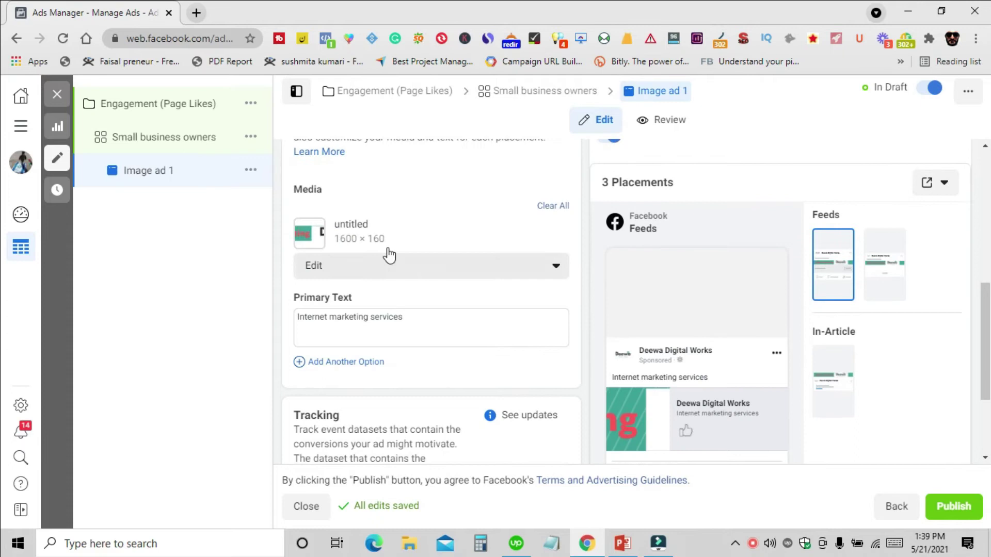
scroll(370, 214, "up", 3)
scroll(397, 264, "down", 3)
left_click(555, 207)
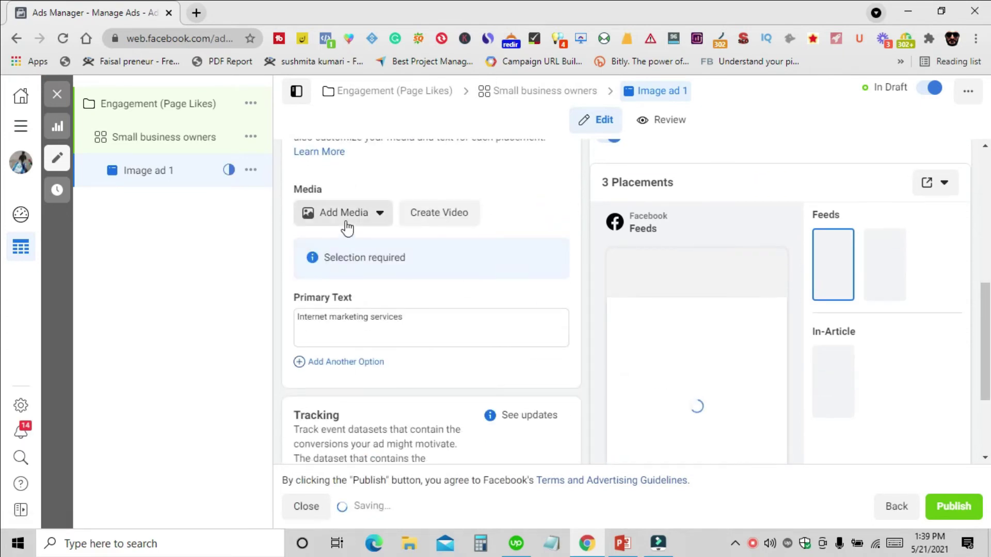
- Add a digital marketing image to the ad creative by searching the available images for "marketing services"
left_click(345, 214)
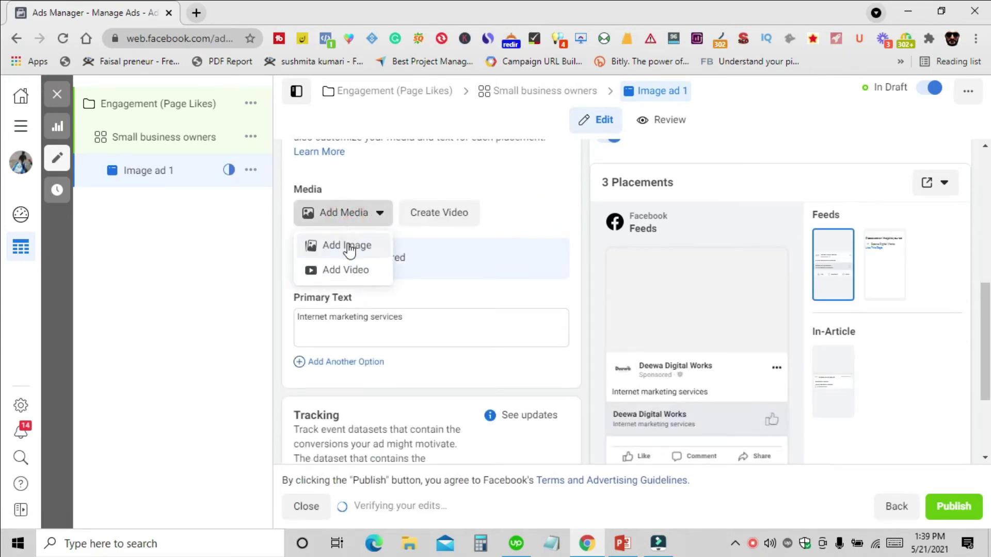
left_click(376, 252)
left_click(414, 151)
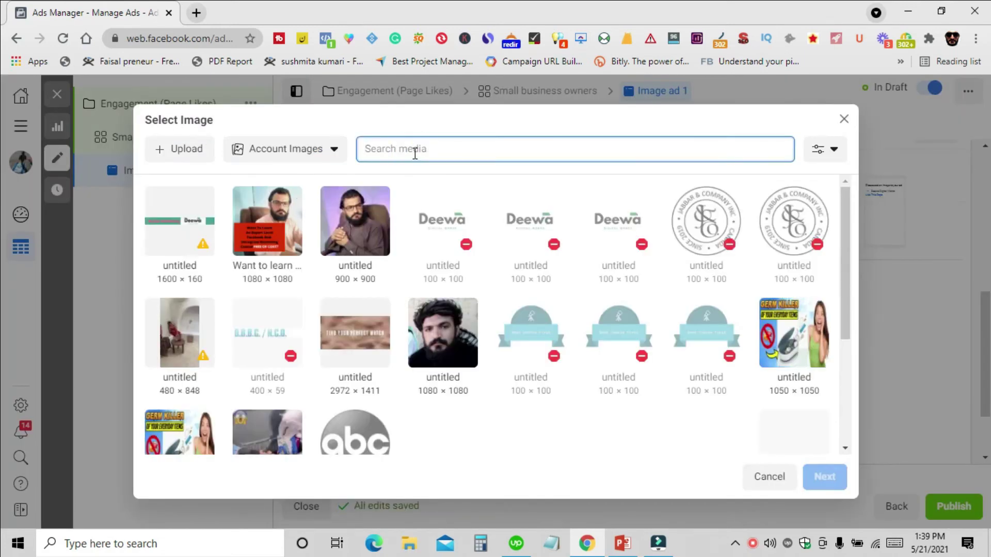
left_click(296, 149)
left_click(287, 227)
left_click(456, 149)
type("marketing services")
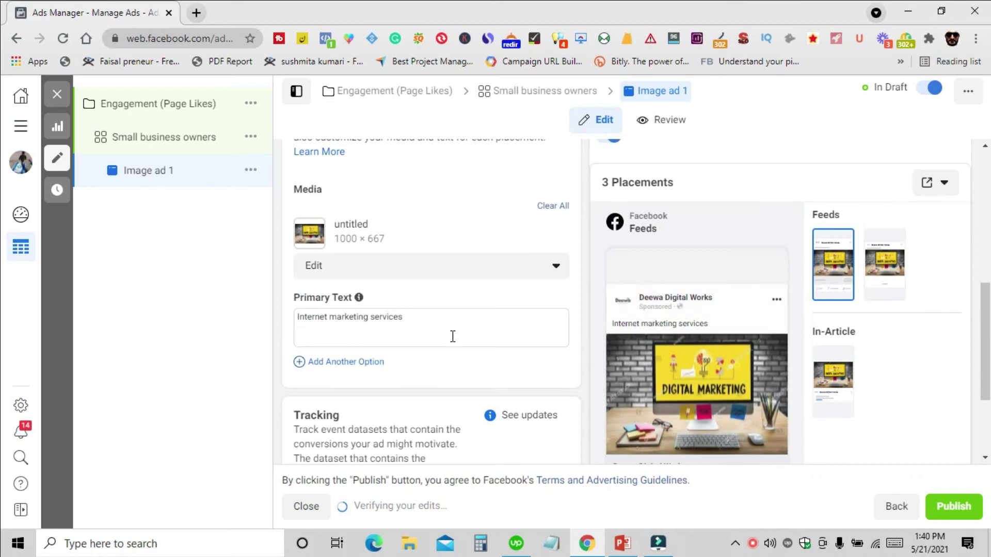
- Examine the ad's primary text, the multiple text options feature and the tracking settings
left_click(445, 331)
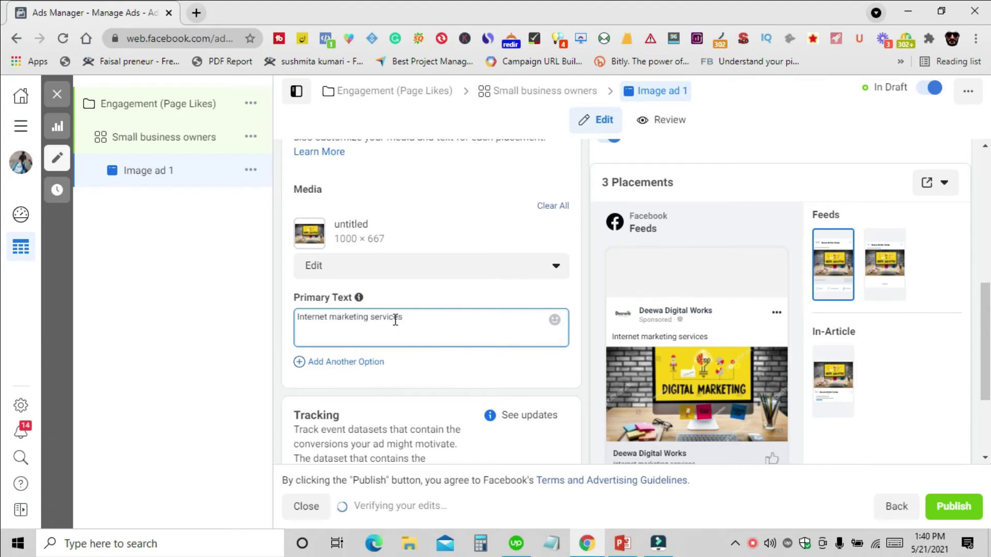
scroll(395, 322, "down", 3)
scroll(404, 281, "up", 1)
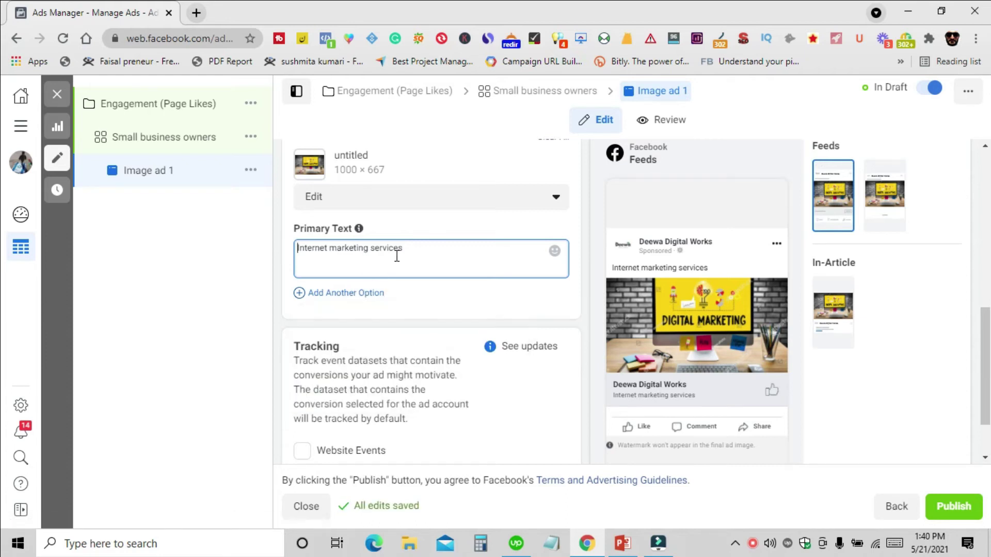
mouse_move(315, 305)
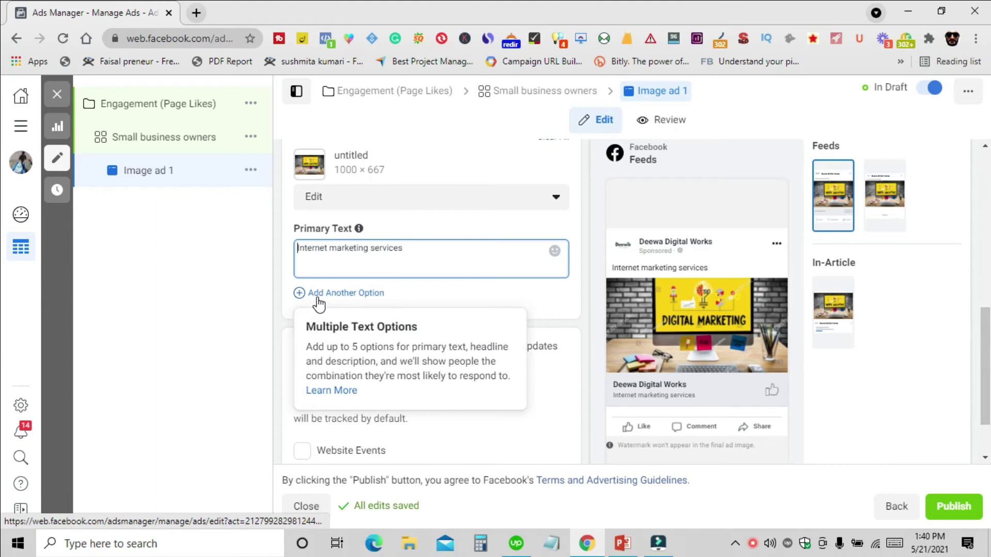
left_click(169, 349)
scroll(351, 343, "down", 1)
scroll(634, 303, "up", 1)
scroll(650, 308, "down", 1)
scroll(573, 341, "up", 3)
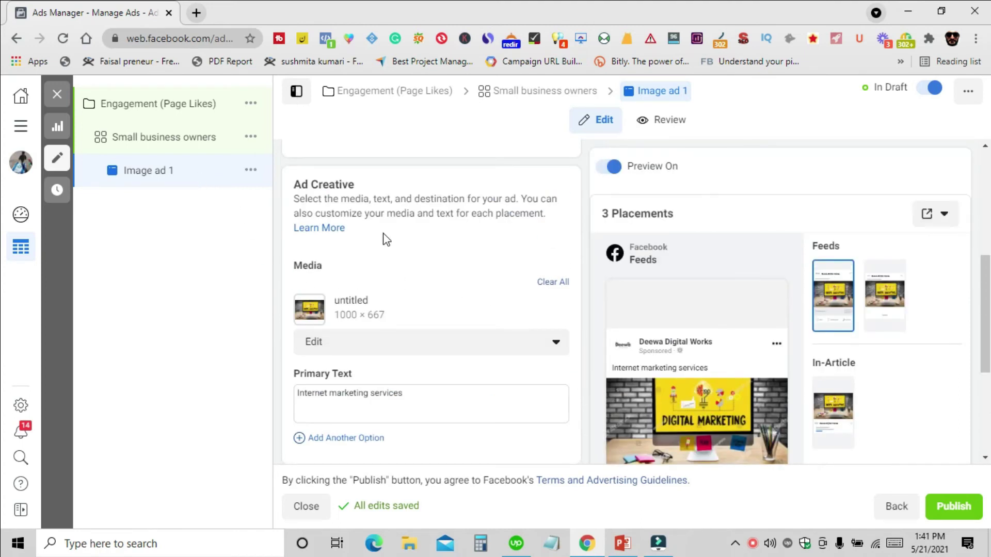
- Check the ad creative against its Facebook feed preview and publish the page likes campaign
scroll(667, 356, "down", 1)
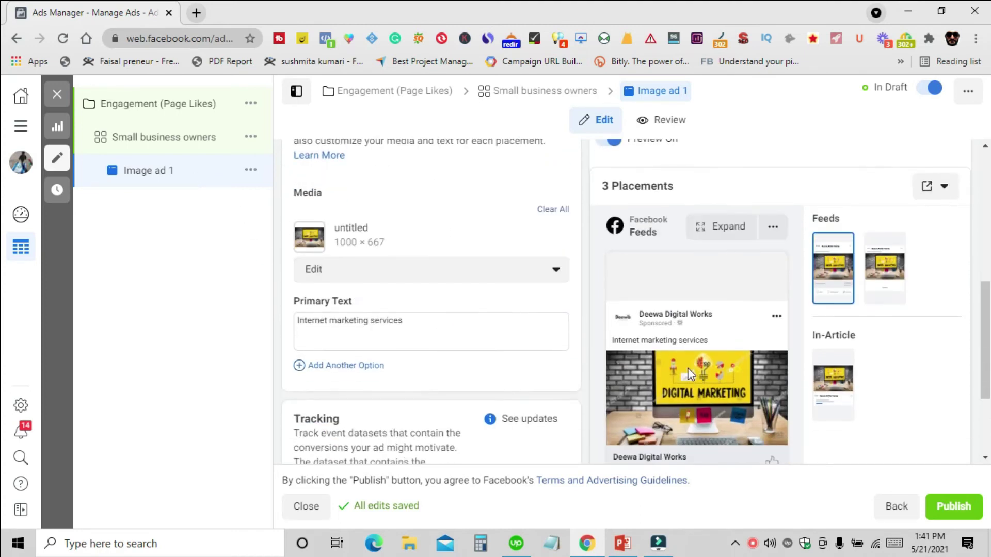
scroll(665, 341, "down", 1)
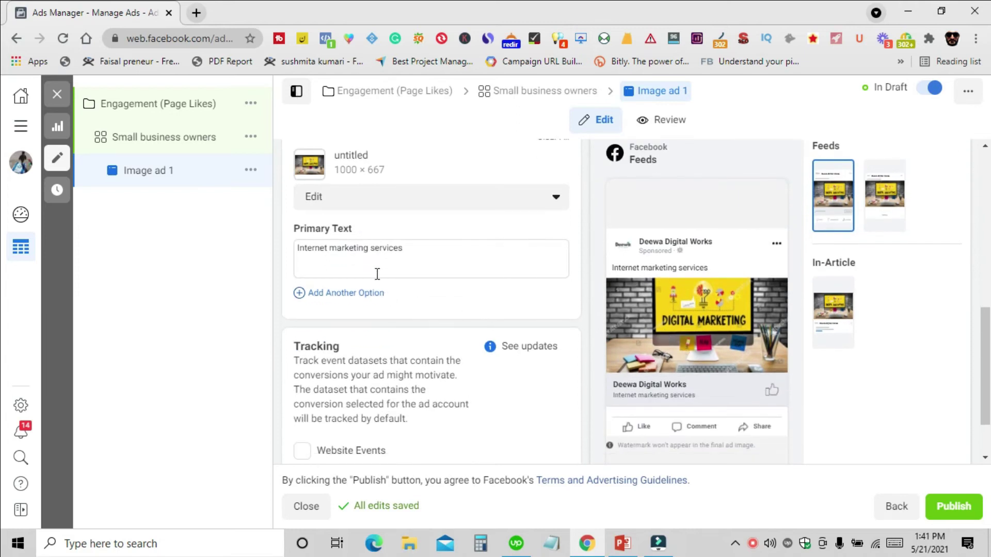
scroll(377, 274, "up", 1)
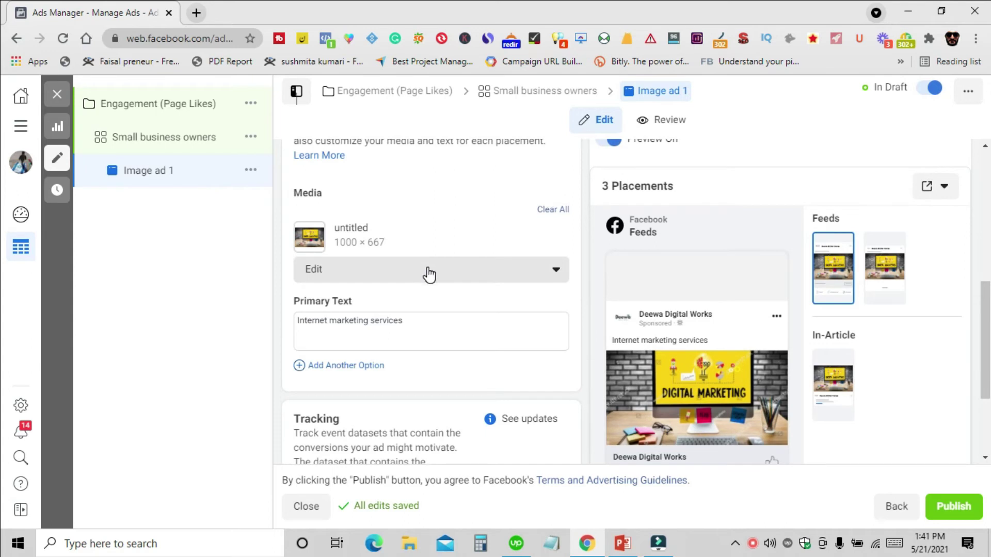
scroll(431, 276, "up", 5)
scroll(757, 315, "down", 6)
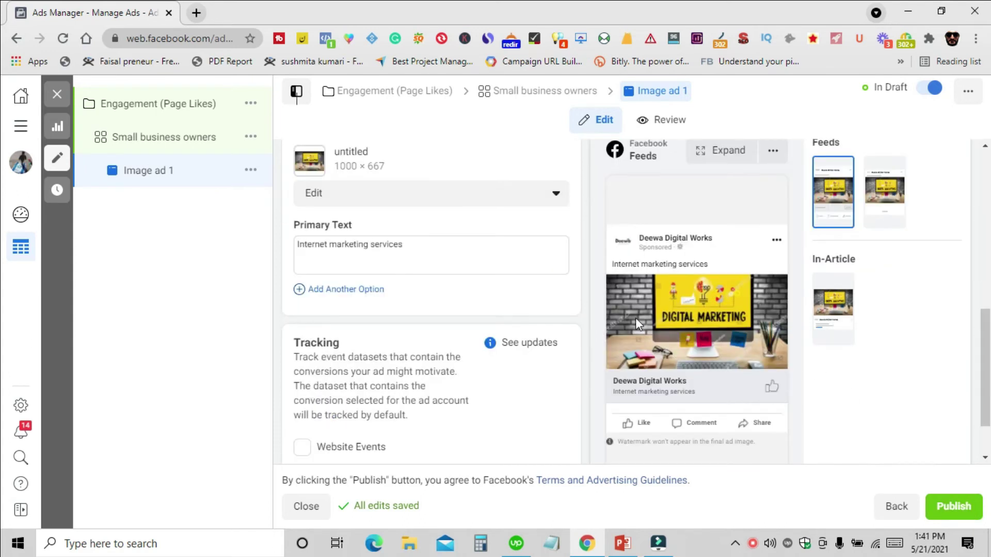
left_click(952, 507)
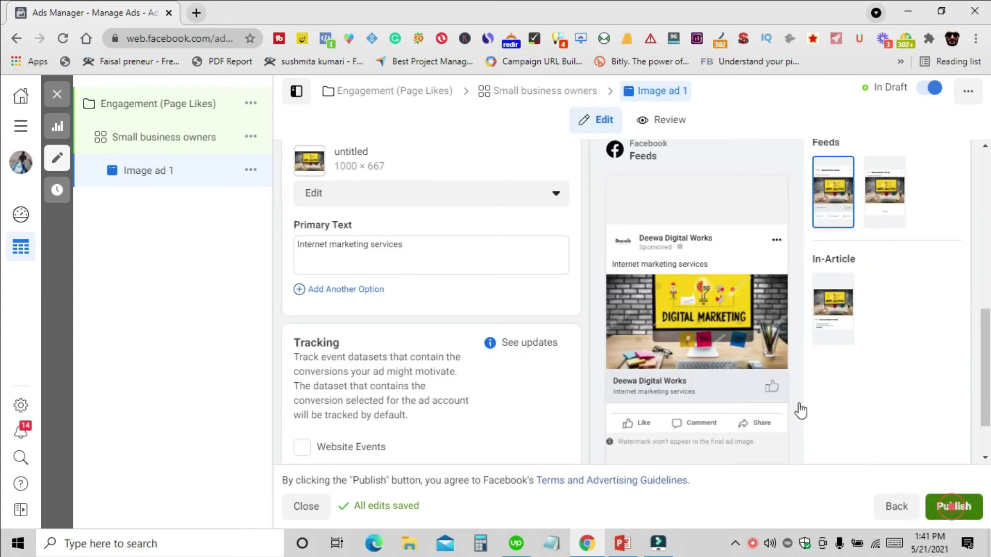